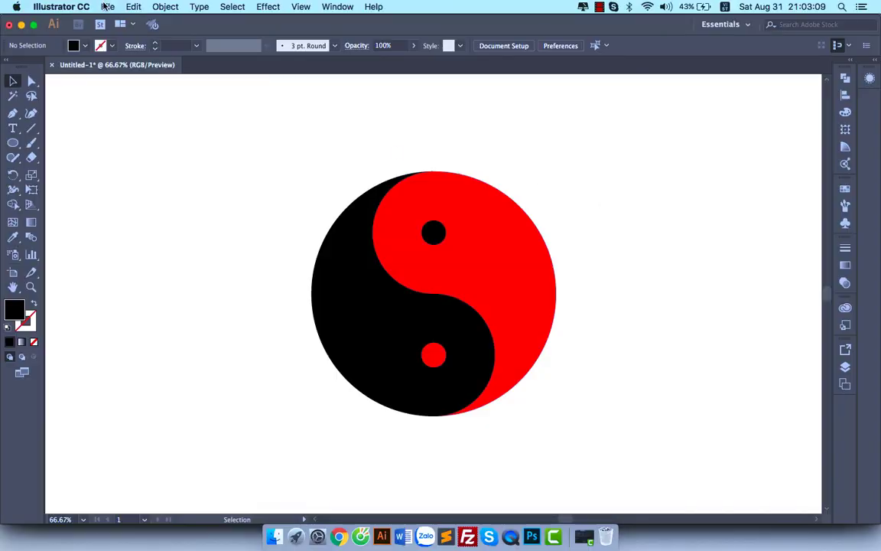
Create a new Web-Large 1920×1080 px document named 'Yin & Yang Symbol'.
{"action": "left_click", "coordinate": [105, 7]}
{"action": "left_click", "coordinate": [112, 22]}
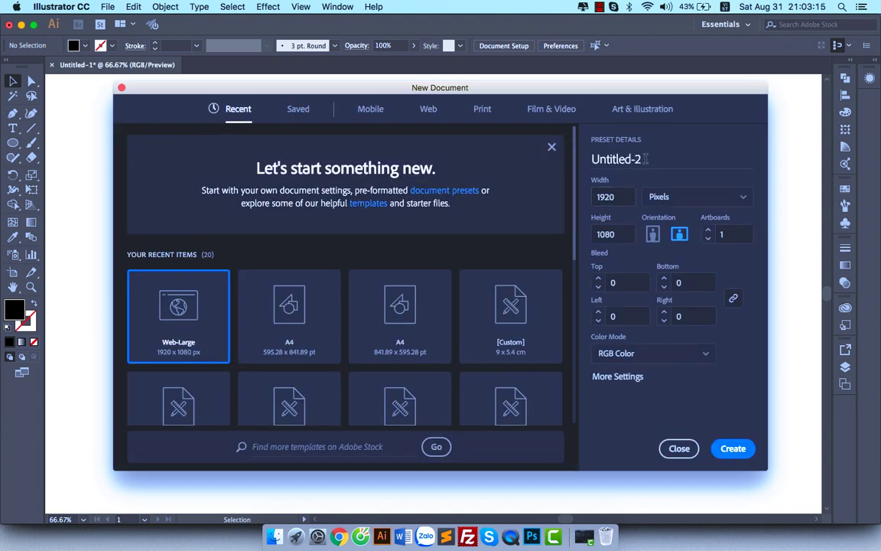
{"action": "type", "text": "Y"}
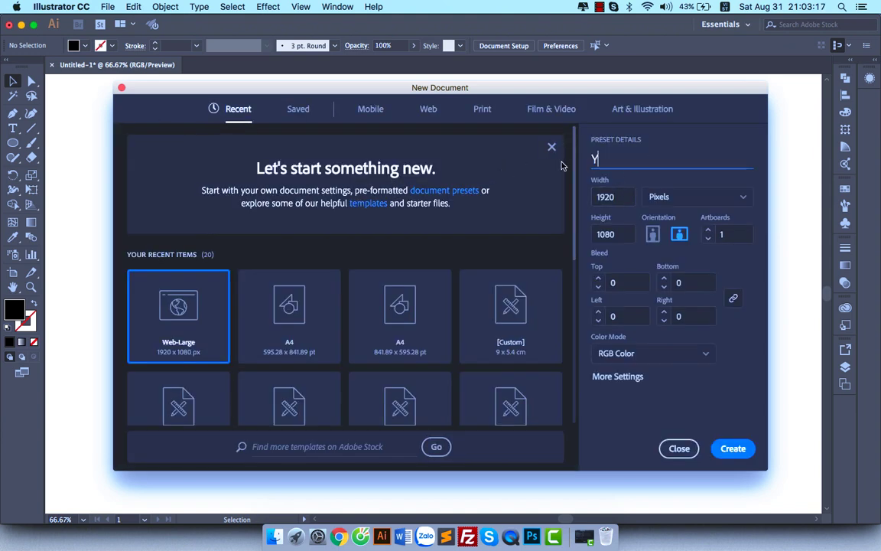
{"action": "type", "text": "in"}
{"action": "type", "text": " & "}
{"action": "type", "text": "Yn"}
{"action": "type", "text": "ng"}
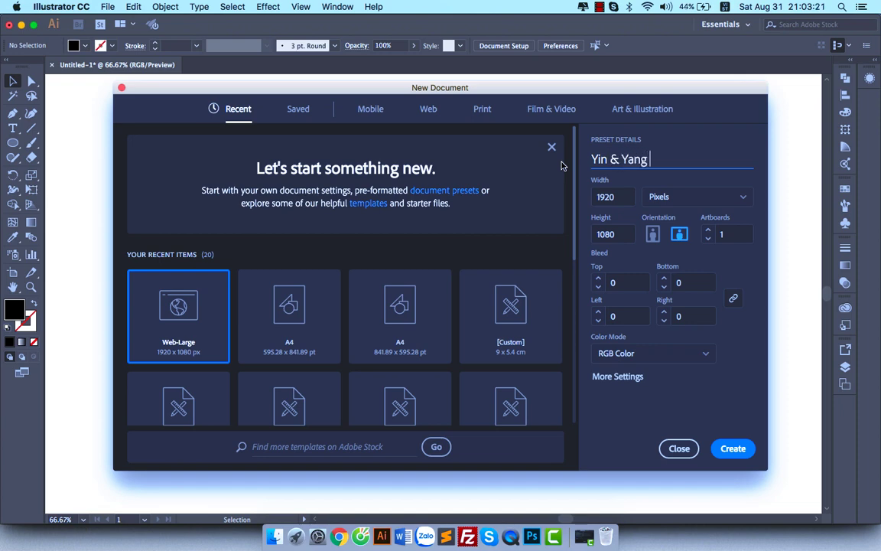
{"action": "type", "text": "Symbol"}
{"action": "left_click", "coordinate": [733, 448]}
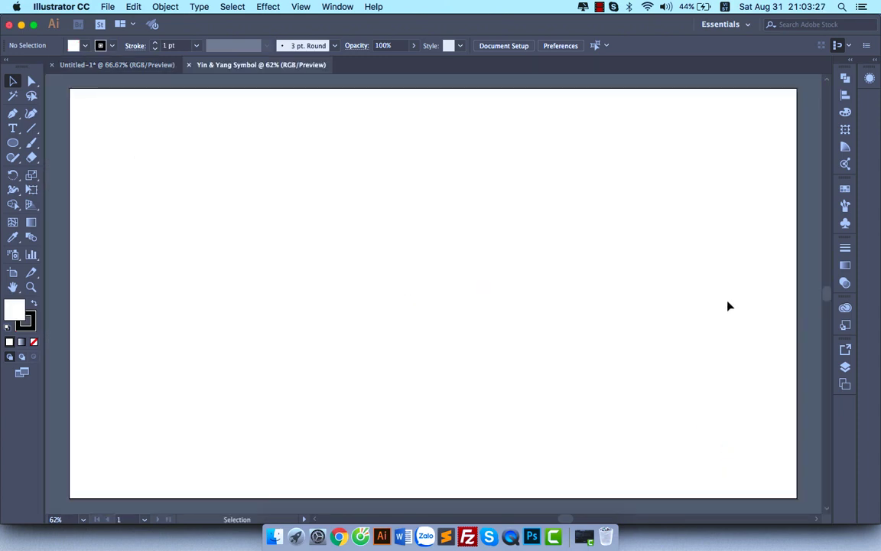
Draw a 1920 × 1080 px rectangle with the Rectangle tool.
{"action": "left_click", "coordinate": [14, 143]}
{"action": "left_click", "coordinate": [76, 143]}
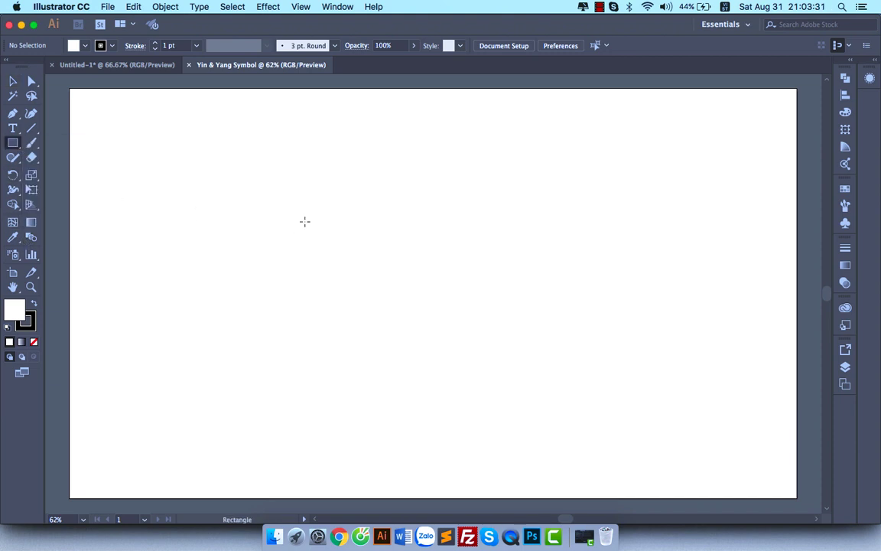
{"action": "left_click", "coordinate": [326, 243]}
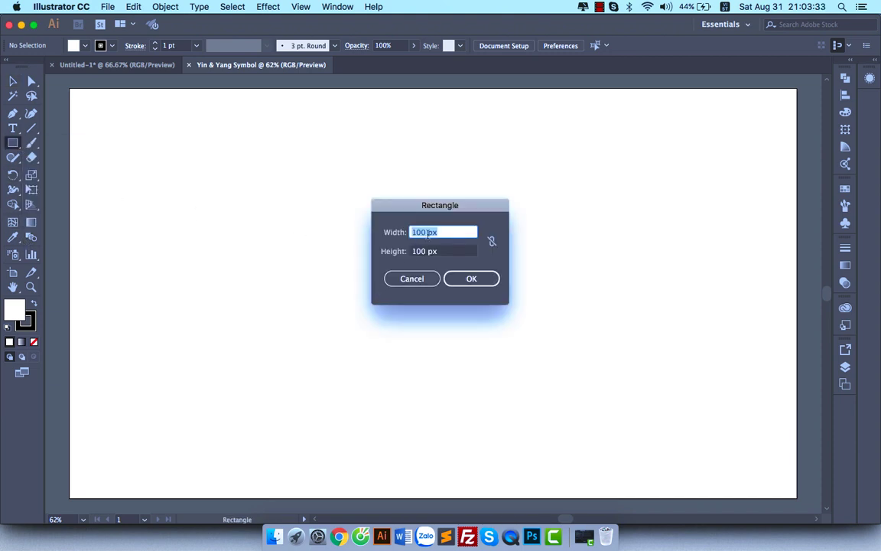
{"action": "type", "text": "1920"}
{"action": "key", "text": "Tab"}
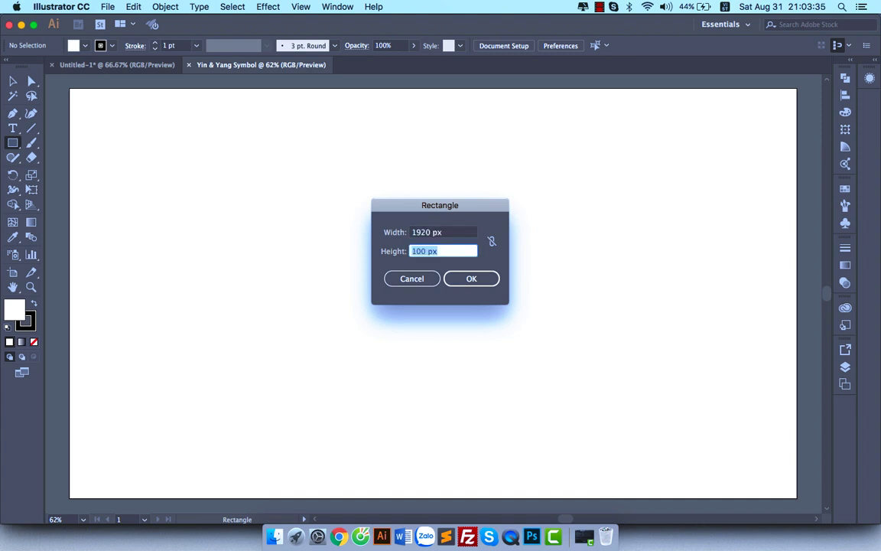
{"action": "type", "text": "10"}
{"action": "left_click", "coordinate": [470, 278]}
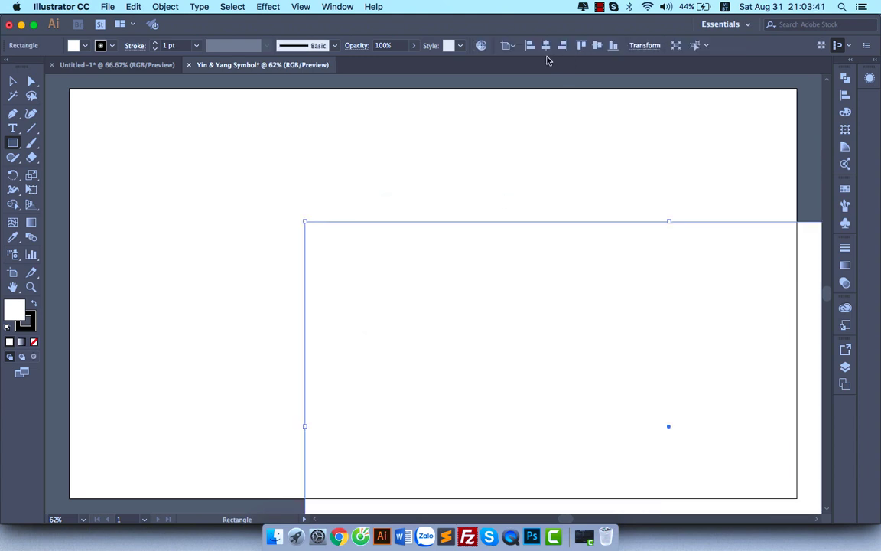
Centre the rectangle horizontally and vertically on the artboard.
{"action": "left_click", "coordinate": [511, 46]}
{"action": "left_click", "coordinate": [541, 86]}
{"action": "left_click", "coordinate": [545, 45]}
{"action": "left_click", "coordinate": [598, 45]}
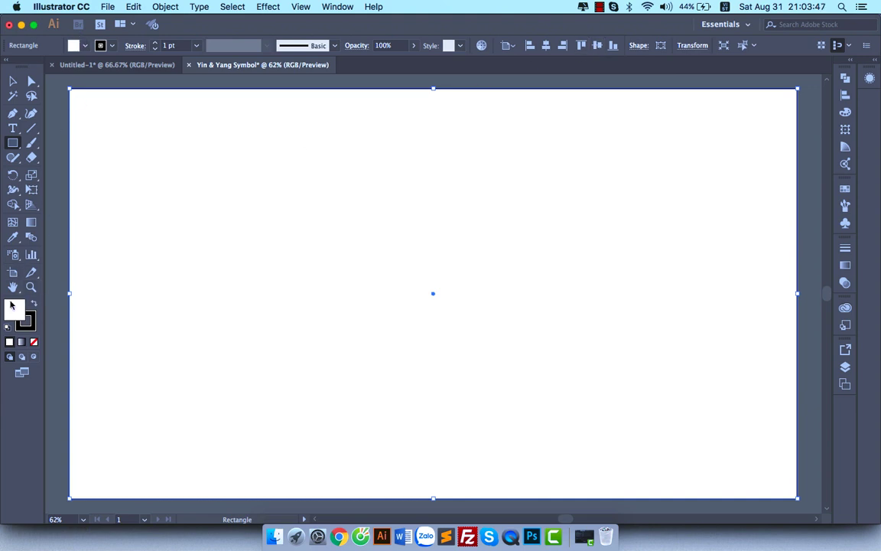
Fill the background rectangle light cyan (#c9f2f4) and deselect it.
{"action": "double_click", "coordinate": [14, 312]}
{"action": "left_click", "coordinate": [664, 307]}
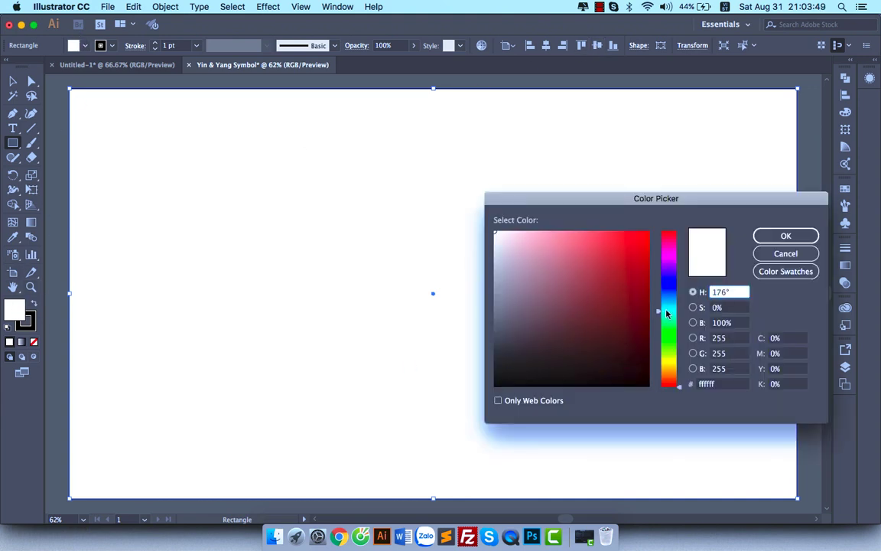
{"action": "left_click_drag", "start_coordinate": [540, 241], "coordinate": [521, 238]}
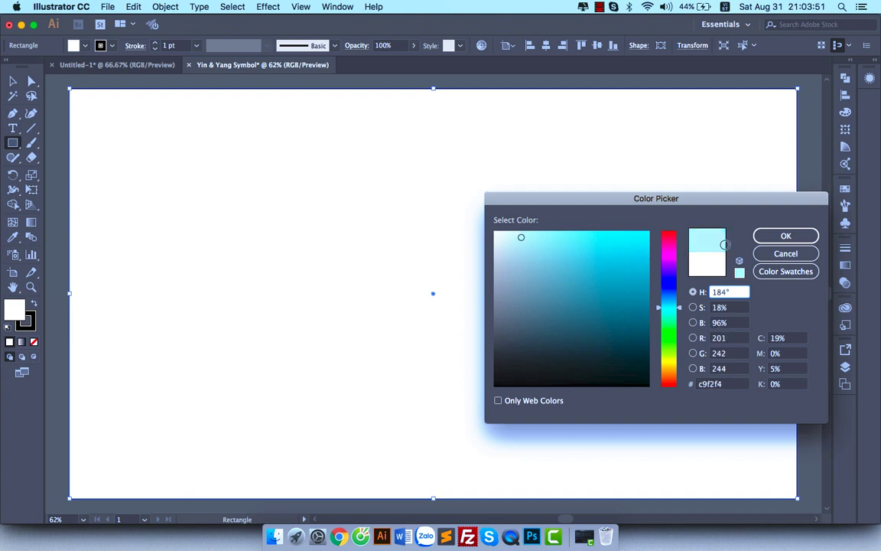
{"action": "left_click", "coordinate": [785, 236]}
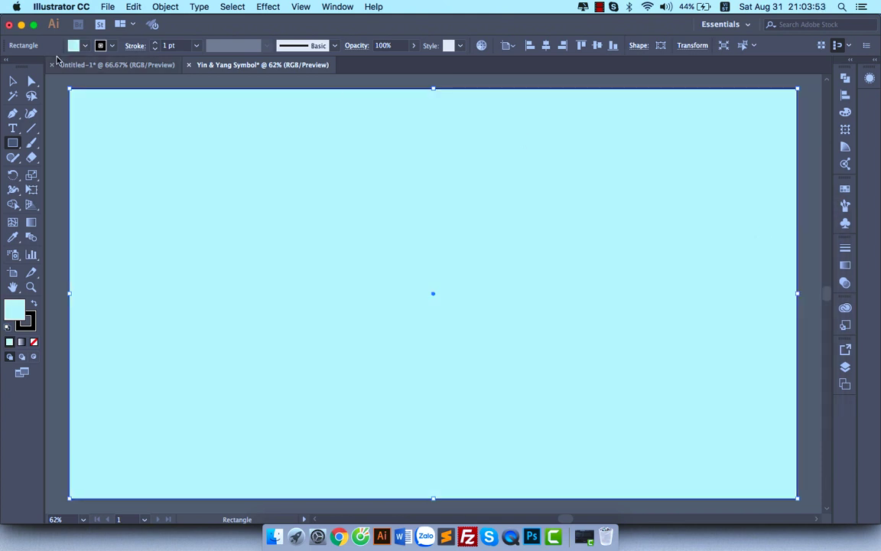
{"action": "left_click", "coordinate": [10, 81]}
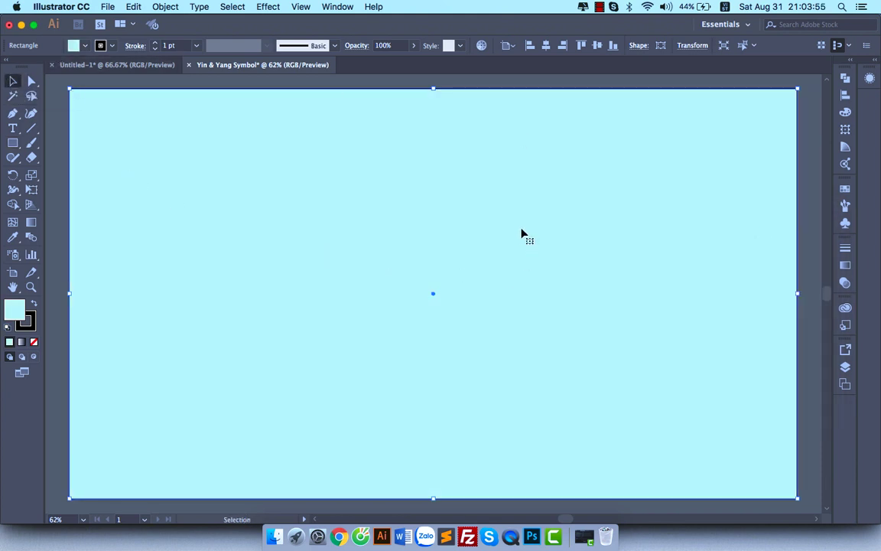
{"action": "left_click", "coordinate": [60, 201]}
{"action": "mouse_move", "coordinate": [12, 142]}
{"action": "left_mouse_down"}
{"action": "mouse_move", "coordinate": [50, 157]}
{"action": "mouse_move", "coordinate": [48, 171]}
{"action": "left_mouse_up"}
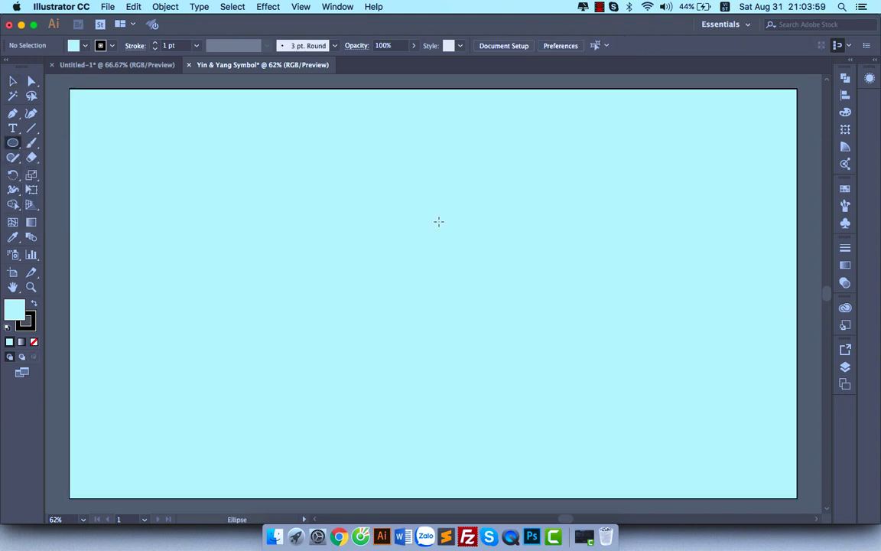
Draw an 800 px circle filled white.
{"action": "left_click", "coordinate": [438, 220]}
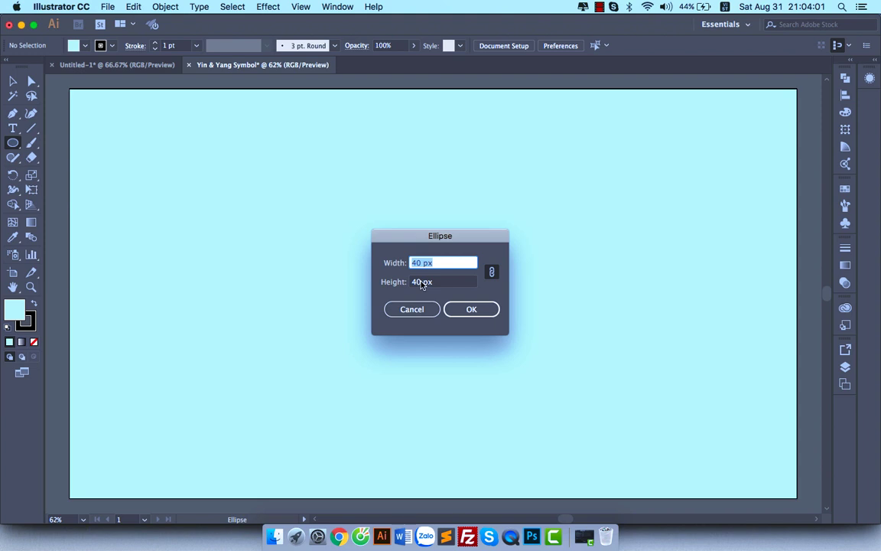
{"action": "type", "text": "800"}
{"action": "left_click", "coordinate": [471, 310]}
{"action": "left_click", "coordinate": [475, 311]}
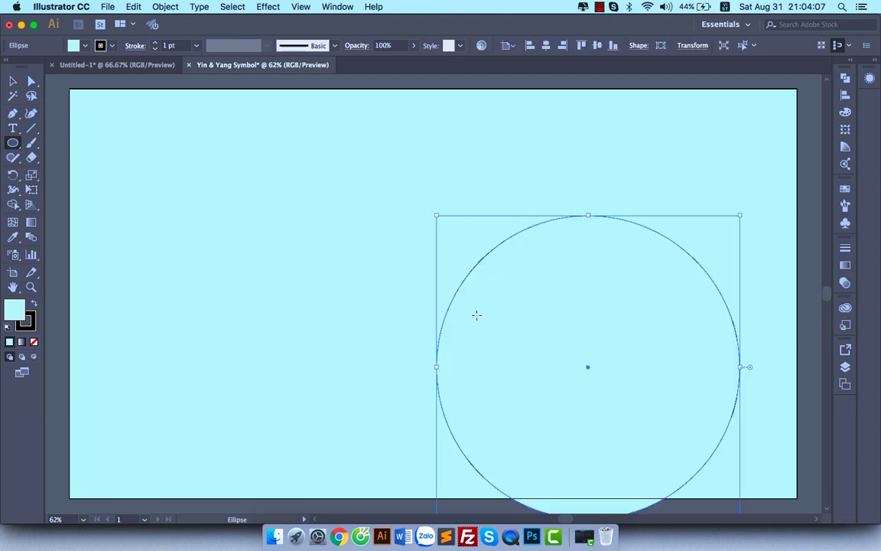
{"action": "left_click", "coordinate": [85, 45]}
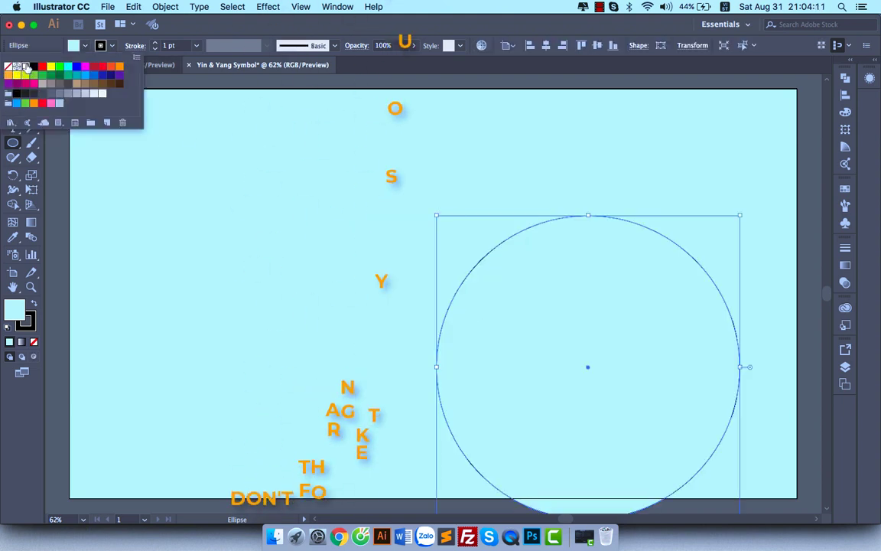
{"action": "left_click", "coordinate": [25, 67]}
{"action": "left_click", "coordinate": [287, 233]}
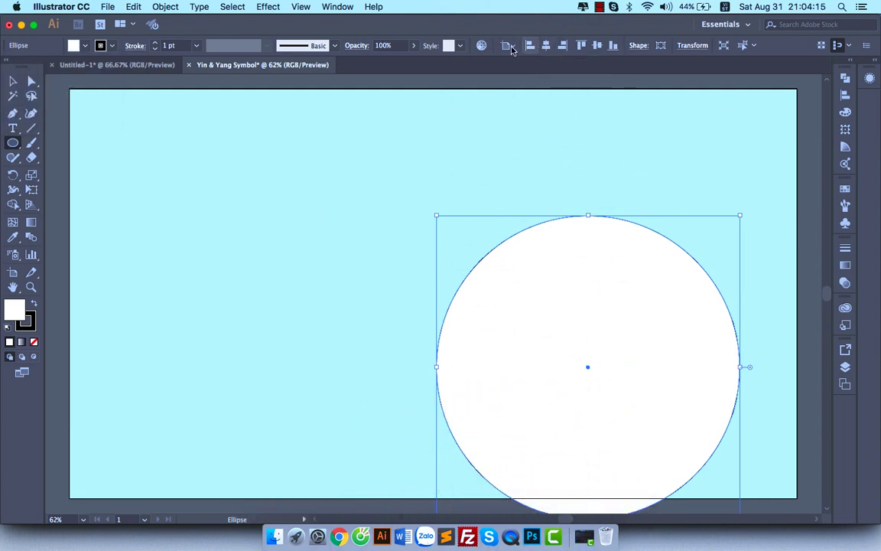
Centre the circle horizontally and vertically on the artboard, then deselect it.
{"action": "left_click", "coordinate": [509, 46]}
{"action": "left_click", "coordinate": [545, 45]}
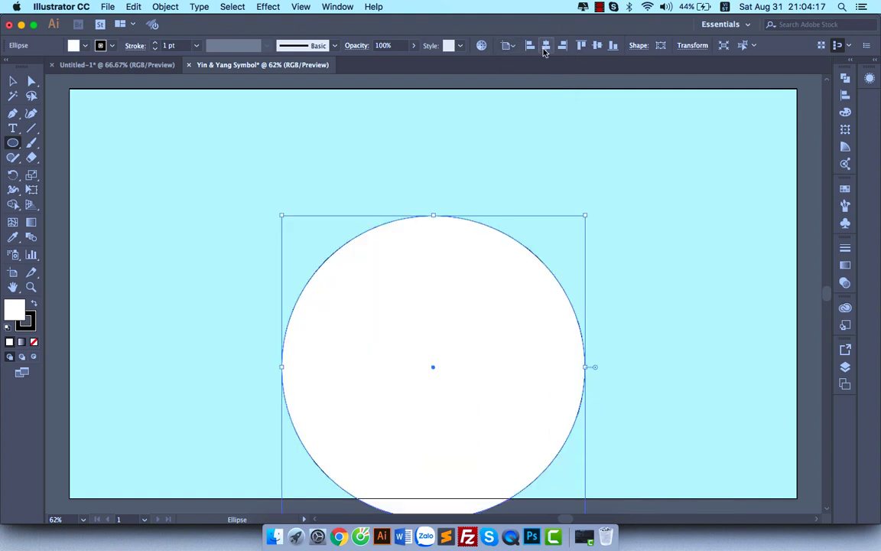
{"action": "left_click", "coordinate": [598, 46]}
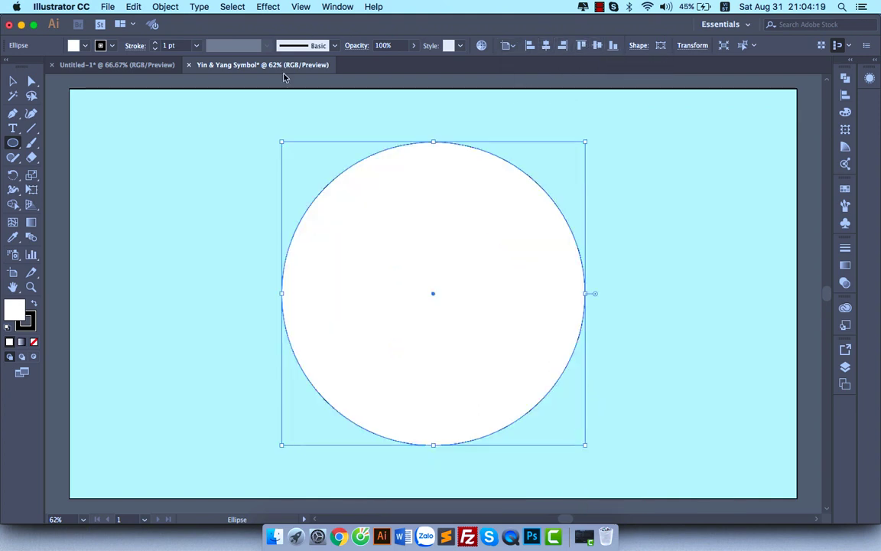
{"action": "left_click", "coordinate": [14, 80]}
{"action": "left_click", "coordinate": [114, 76]}
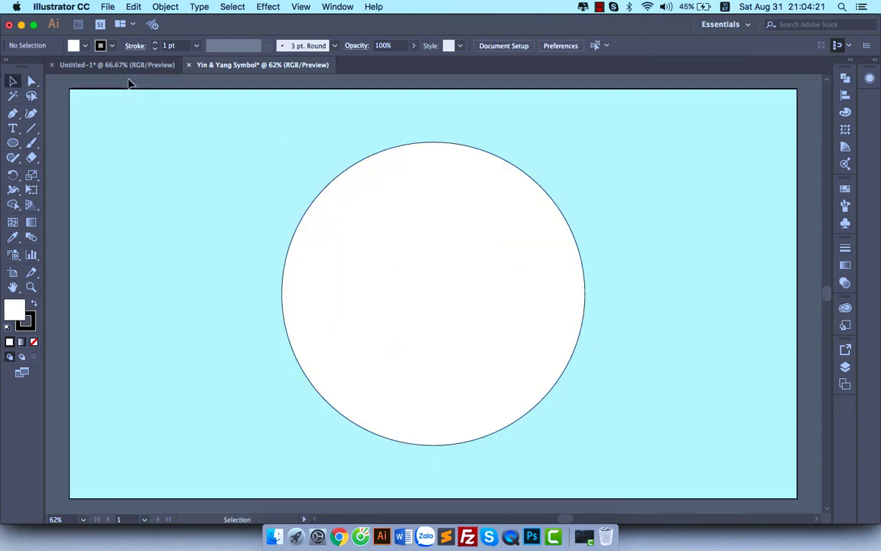
Draw a second circle 400 px in size.
{"action": "left_click_drag", "start_coordinate": [13, 142], "coordinate": [45, 175]}
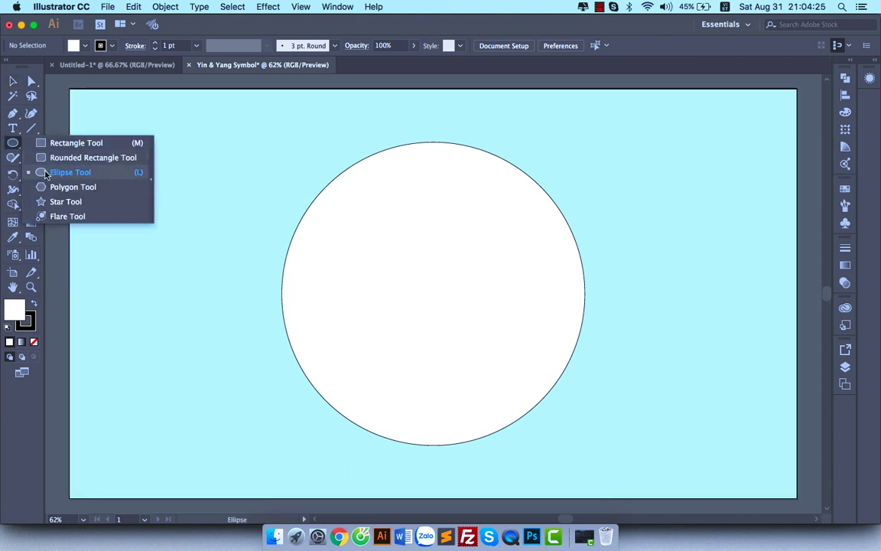
{"action": "left_click", "coordinate": [45, 172]}
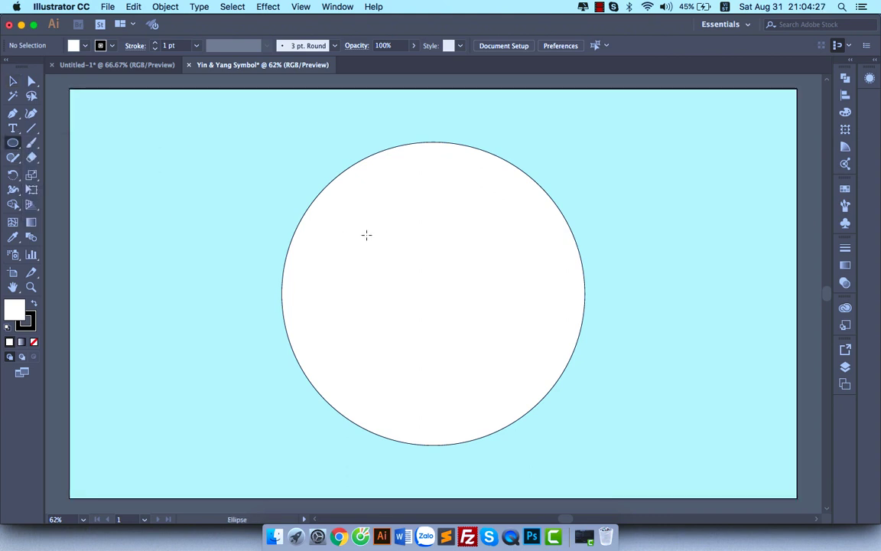
{"action": "left_click", "coordinate": [366, 235]}
{"action": "left_click", "coordinate": [418, 263]}
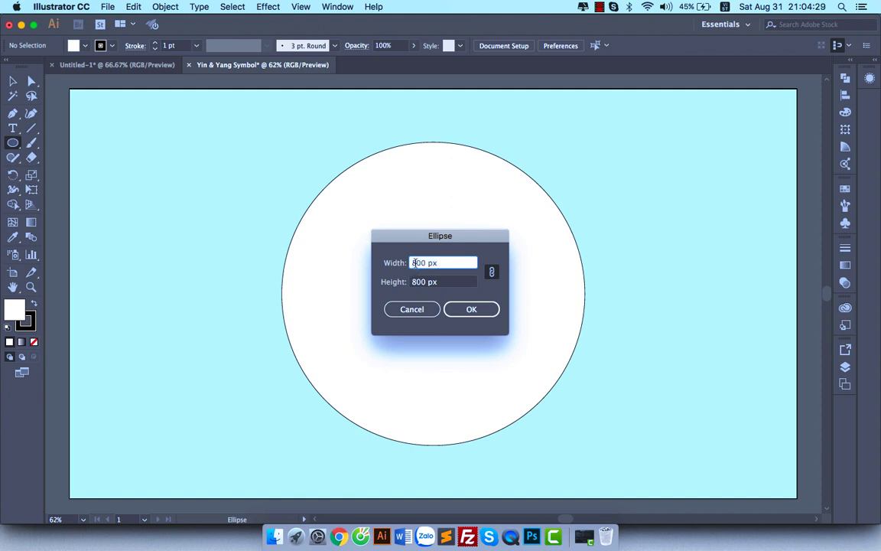
{"action": "double_click", "coordinate": [414, 262]}
{"action": "type", "text": "40"}
{"action": "type", "text": "0"}
{"action": "left_click", "coordinate": [459, 309]}
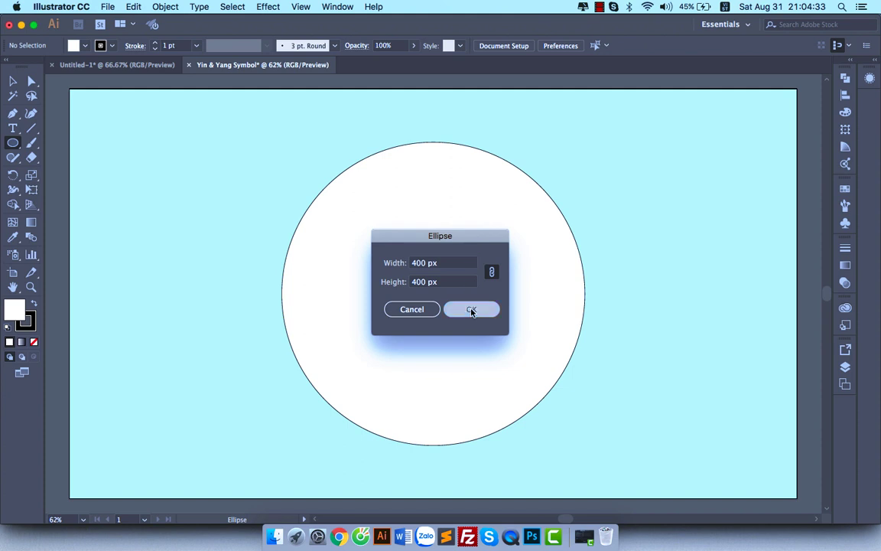
Move the small circle left so it overlaps the large circle's left edge.
{"action": "key", "text": "v"}
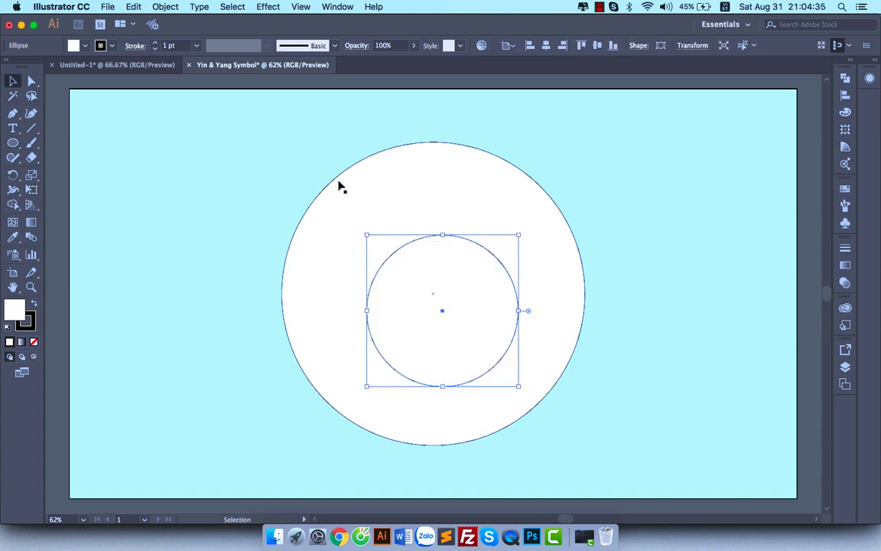
{"action": "left_click_drag", "start_coordinate": [450, 297], "coordinate": [259, 297]}
{"action": "left_click", "coordinate": [283, 177]}
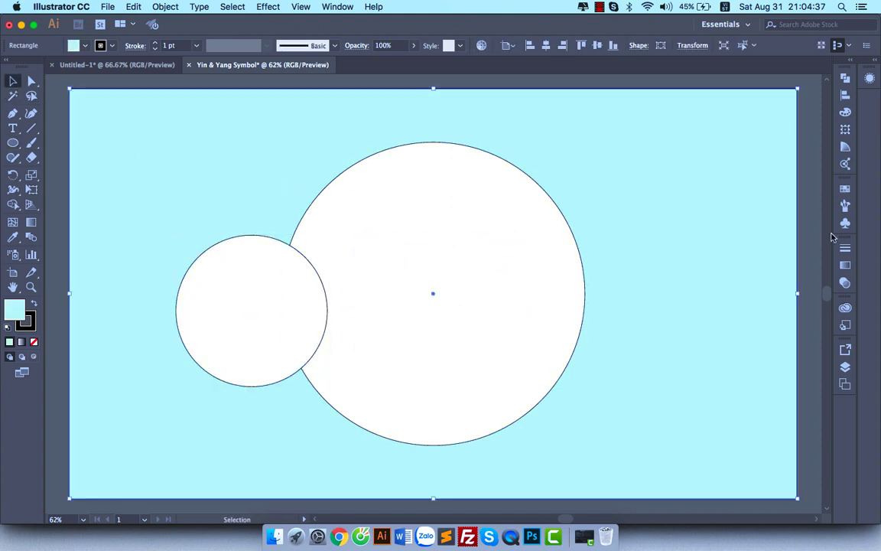
Lock the background rectangle in Layer 1 of the Layers panel.
{"action": "left_click", "coordinate": [845, 367]}
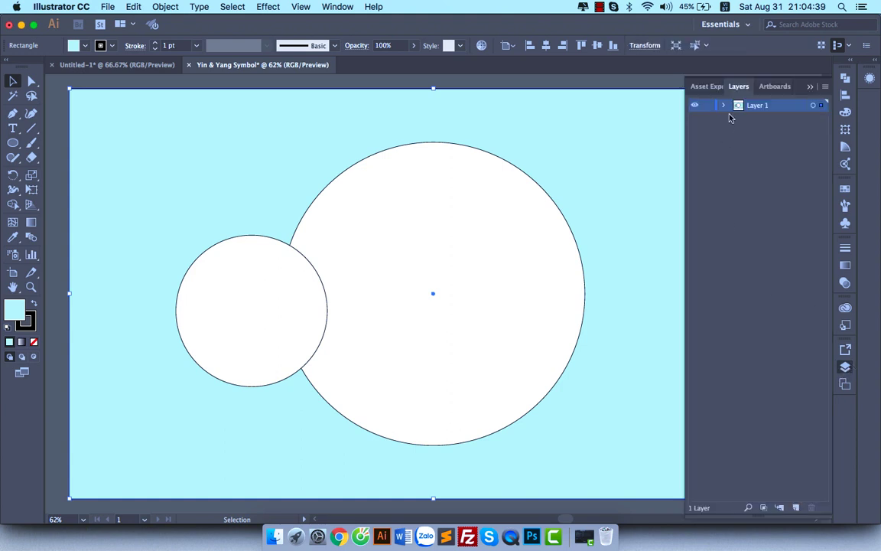
{"action": "left_click", "coordinate": [725, 105]}
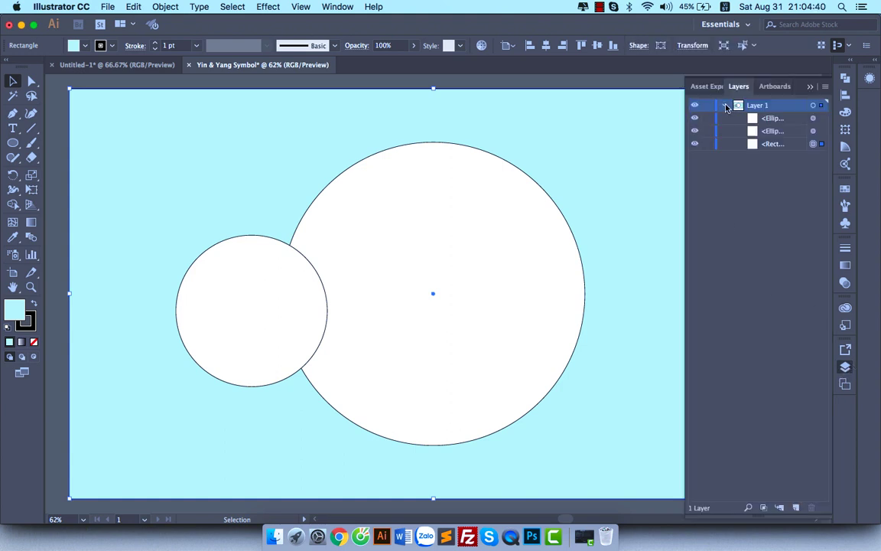
{"action": "left_click", "coordinate": [708, 144]}
{"action": "left_click", "coordinate": [809, 88]}
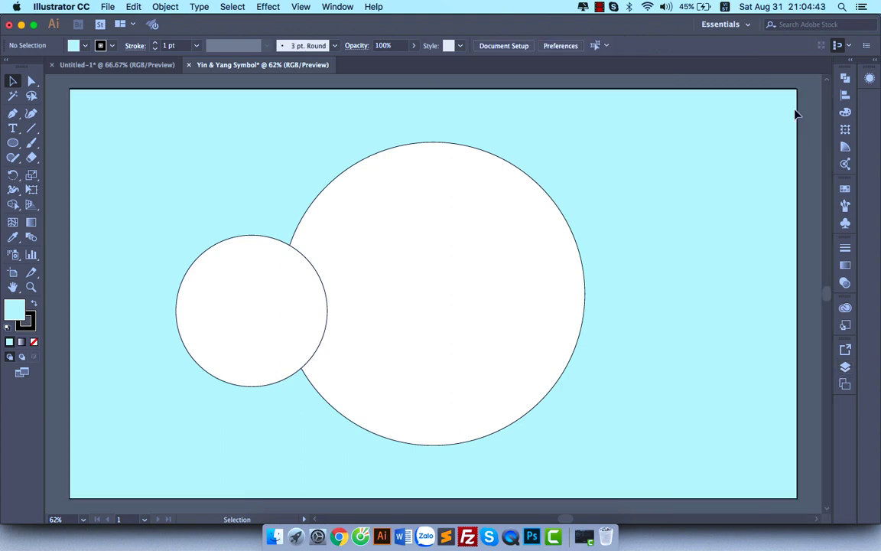
{"action": "left_click", "coordinate": [276, 282]}
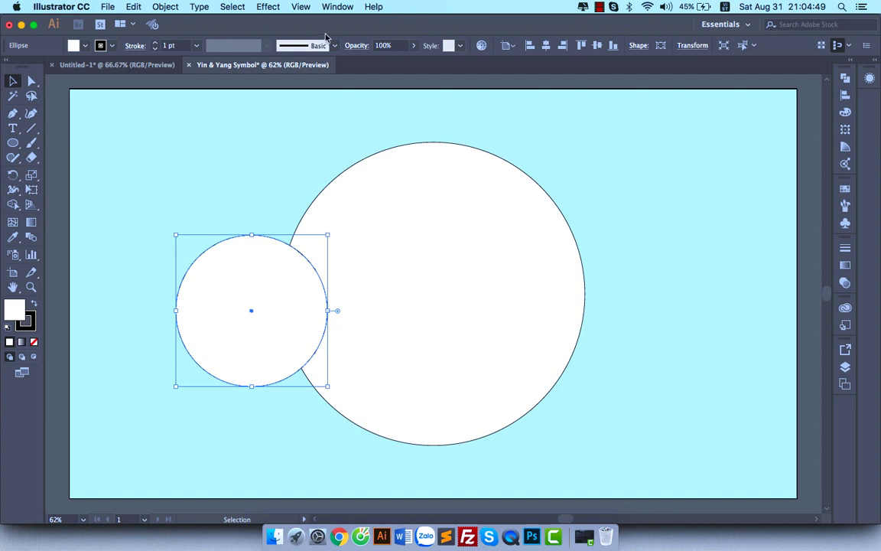
Leave Snap to Pixel switched on and select both white circles together.
{"action": "left_click", "coordinate": [337, 7]}
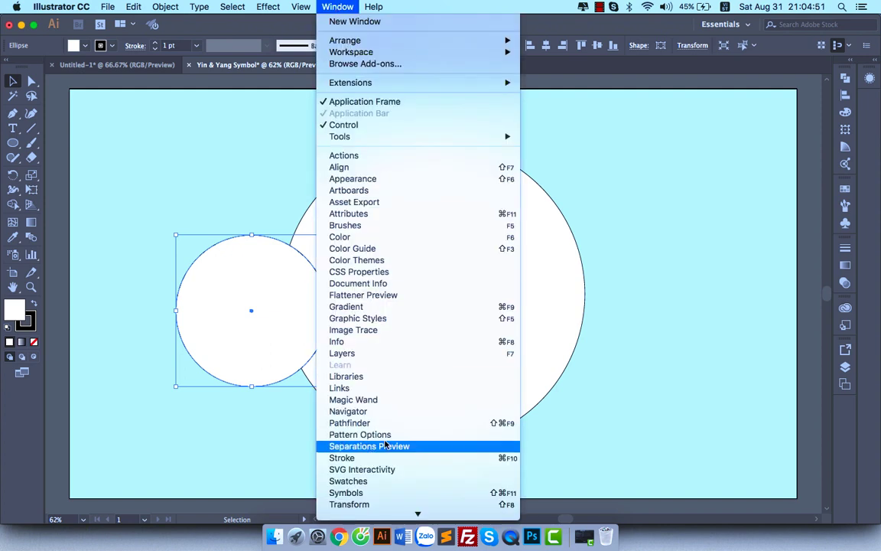
{"action": "mouse_move", "coordinate": [301, 7]}
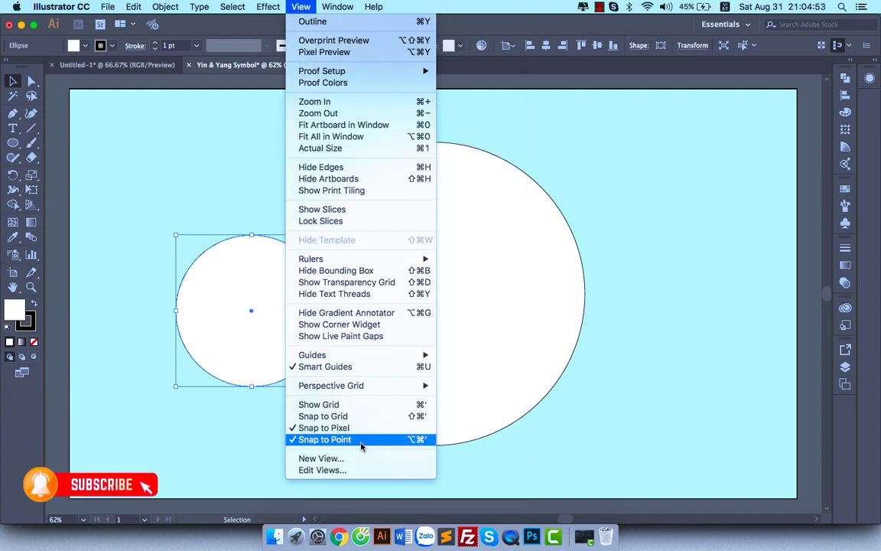
{"action": "left_click", "coordinate": [352, 432]}
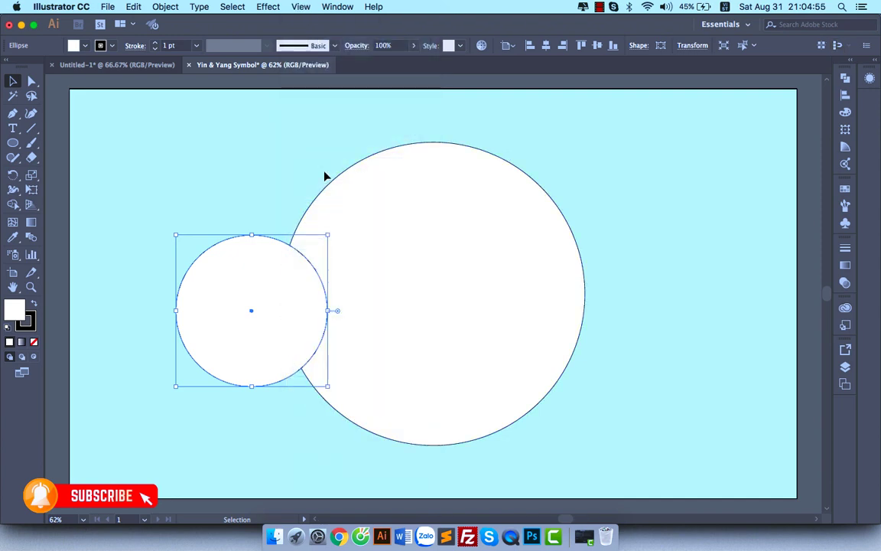
{"action": "left_click", "coordinate": [301, 7]}
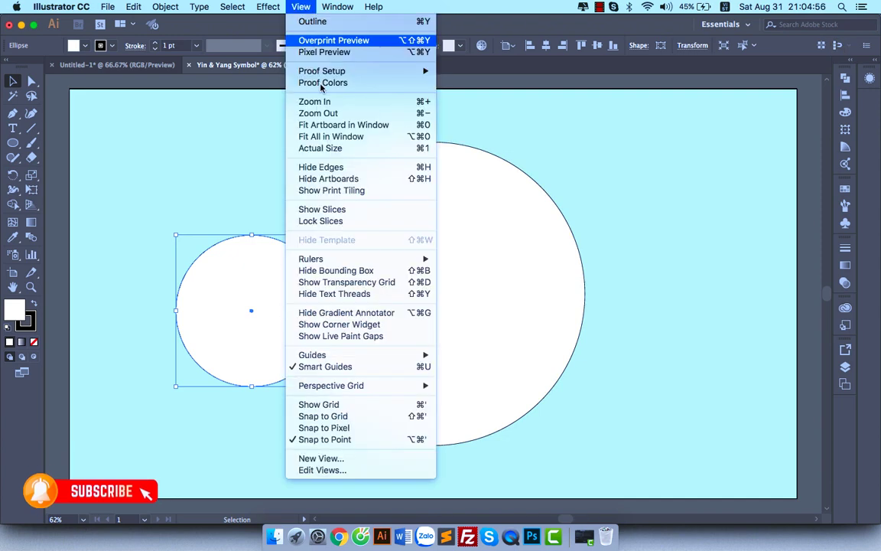
{"action": "left_click", "coordinate": [348, 429]}
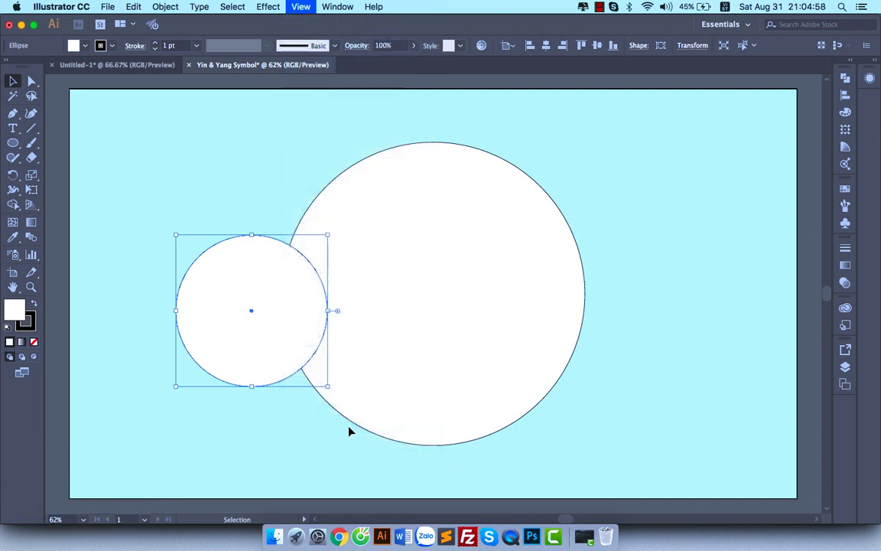
{"action": "left_click", "coordinate": [300, 7]}
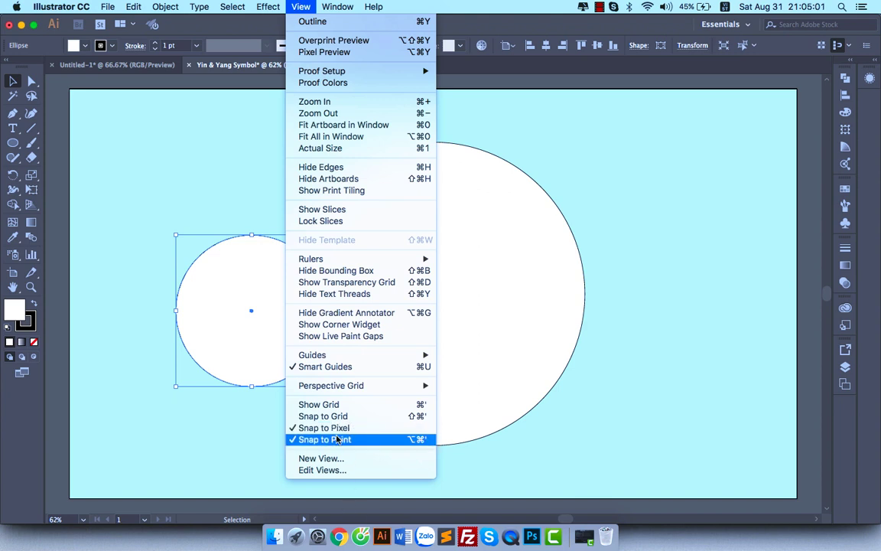
{"action": "left_click", "coordinate": [195, 426]}
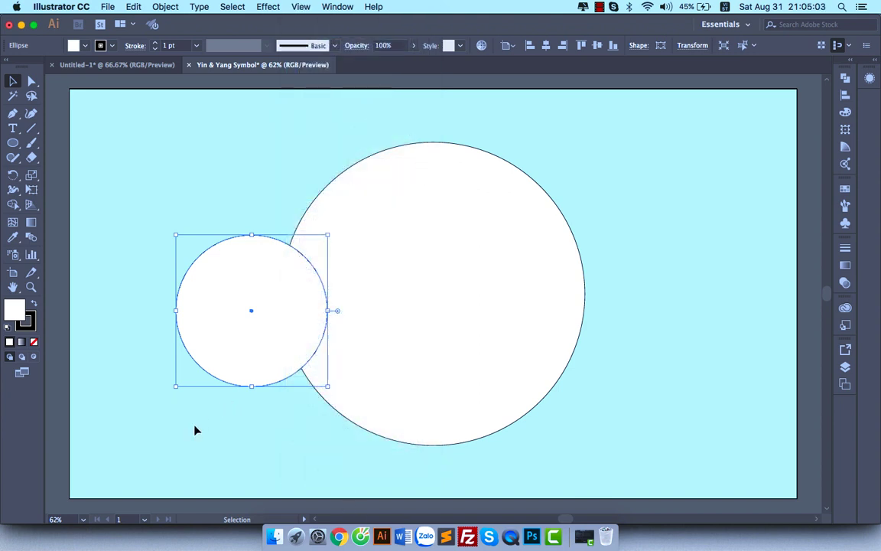
{"action": "left_click", "coordinate": [419, 244], "text": "shift"}
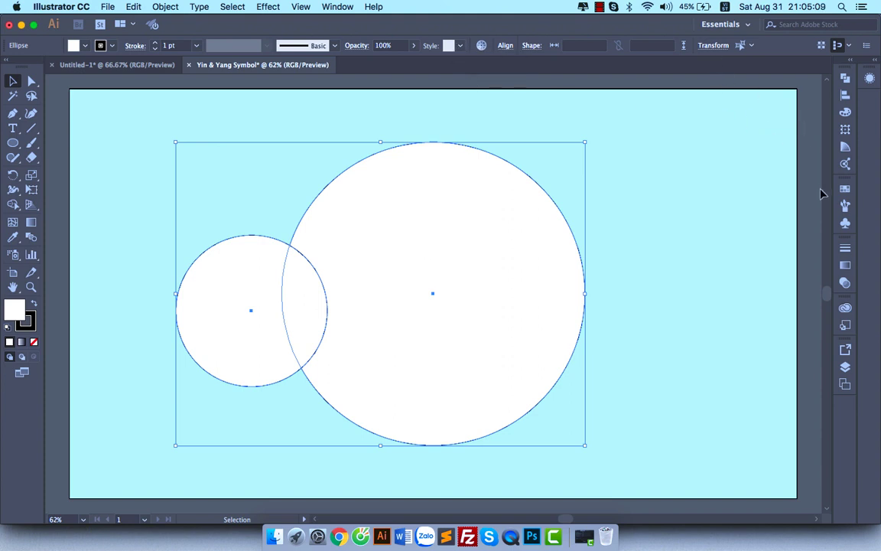
Align the circles to a key object: left edges flush and vertically centred.
{"action": "left_click", "coordinate": [844, 95]}
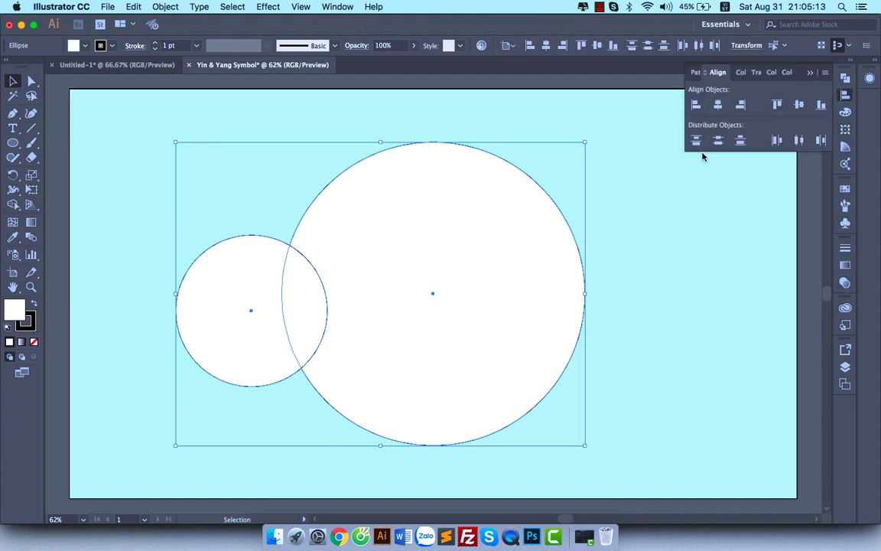
{"action": "left_click", "coordinate": [517, 46]}
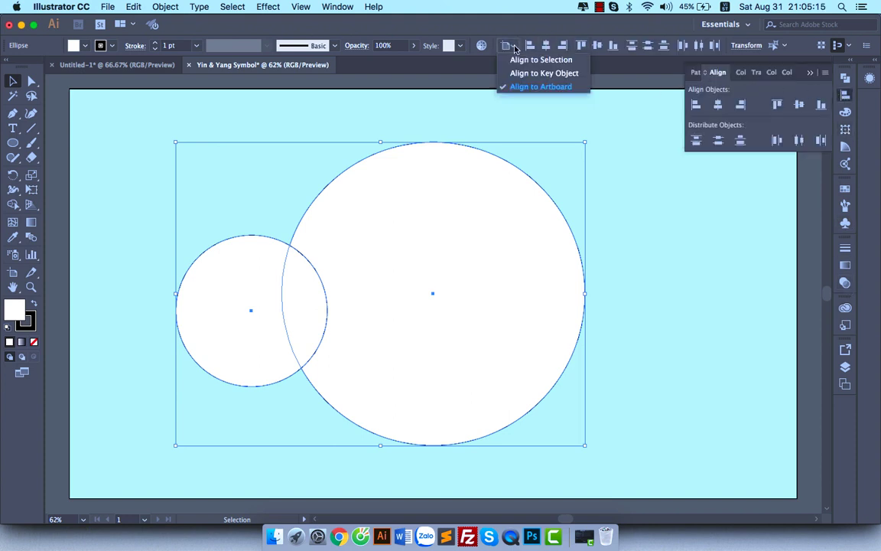
{"action": "left_click", "coordinate": [540, 78]}
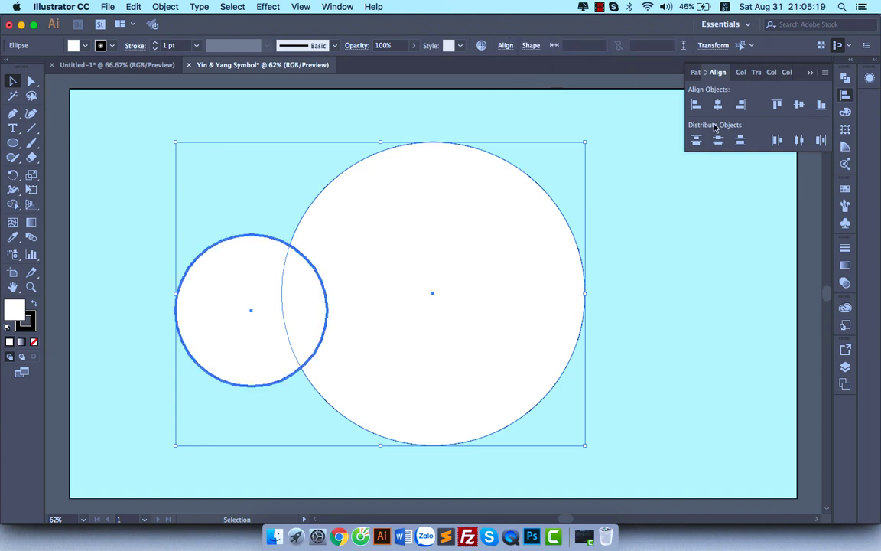
{"action": "left_click", "coordinate": [504, 47]}
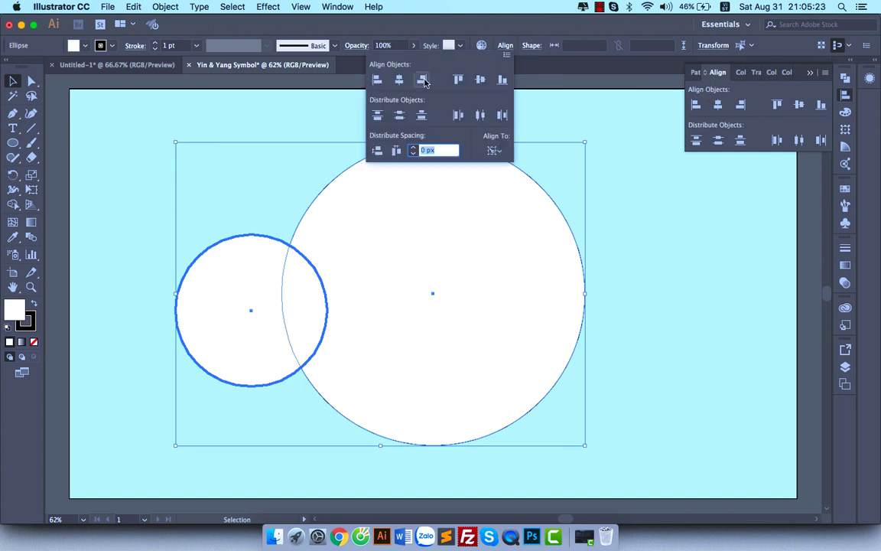
{"action": "left_click", "coordinate": [508, 152]}
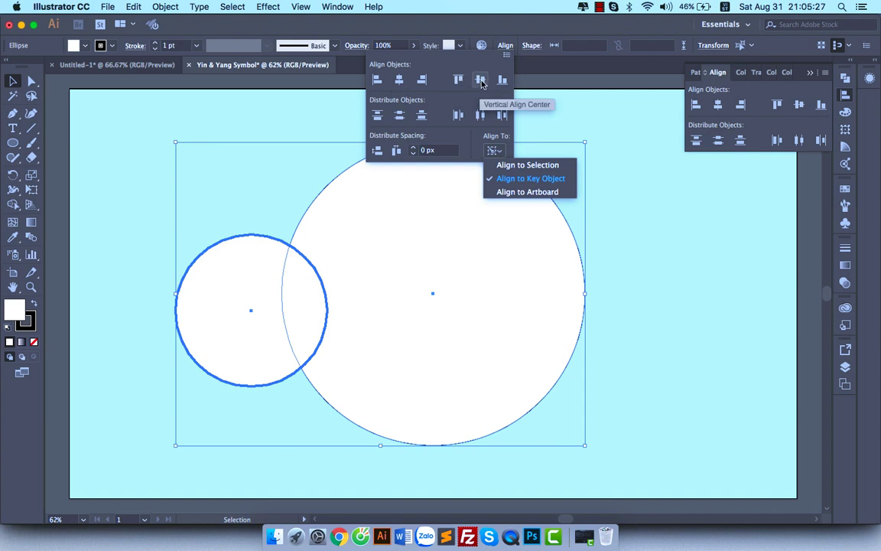
{"action": "left_click", "coordinate": [379, 80]}
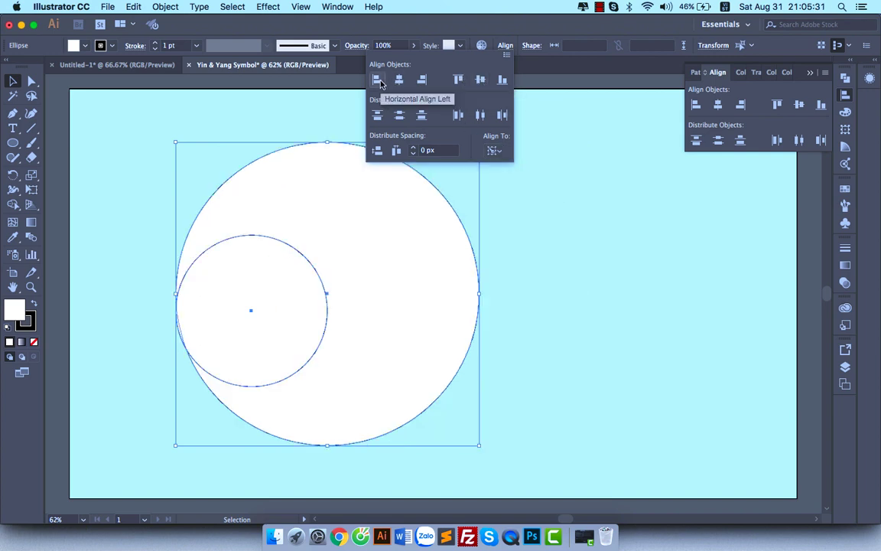
{"action": "left_click", "coordinate": [480, 80]}
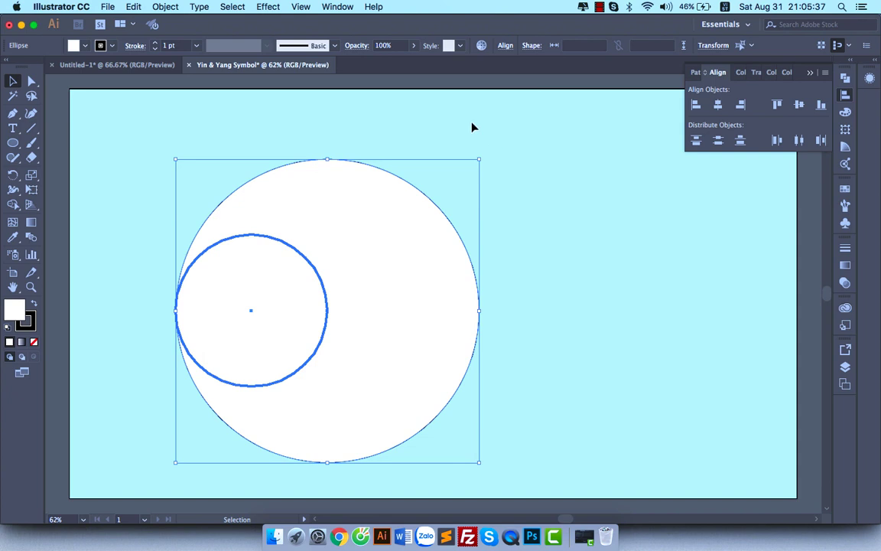
{"action": "left_click", "coordinate": [475, 130]}
{"action": "left_click", "coordinate": [302, 306]}
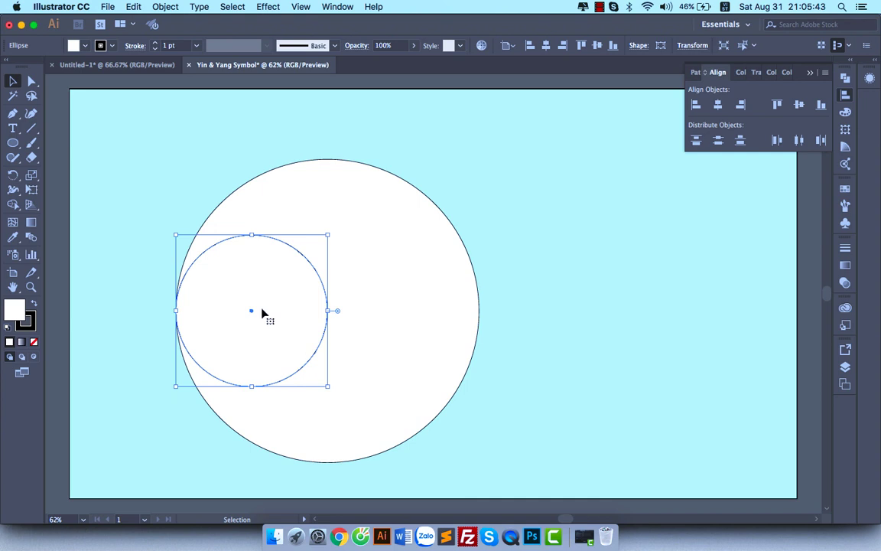
Paste a copy of the small circle in front and move it flush to the large circle's right edge.
{"action": "left_click", "coordinate": [130, 6]}
{"action": "left_click", "coordinate": [152, 64]}
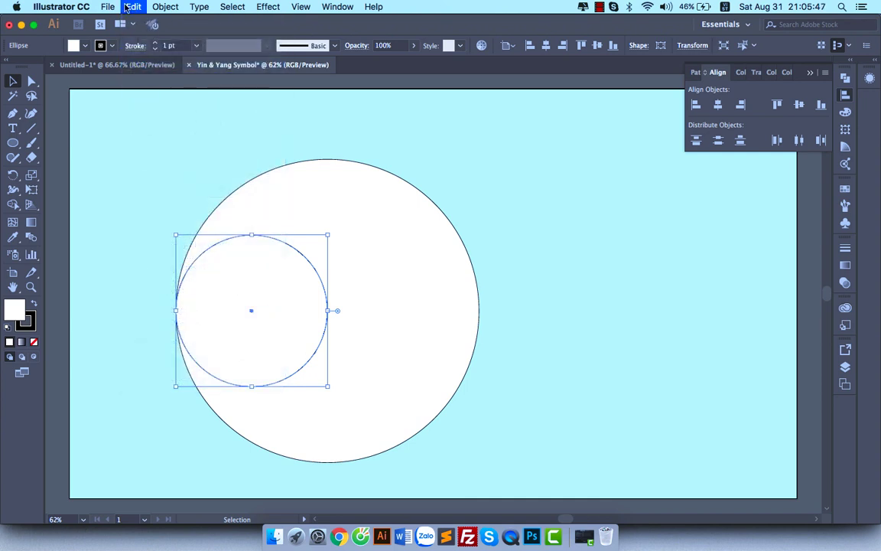
{"action": "left_click", "coordinate": [131, 6]}
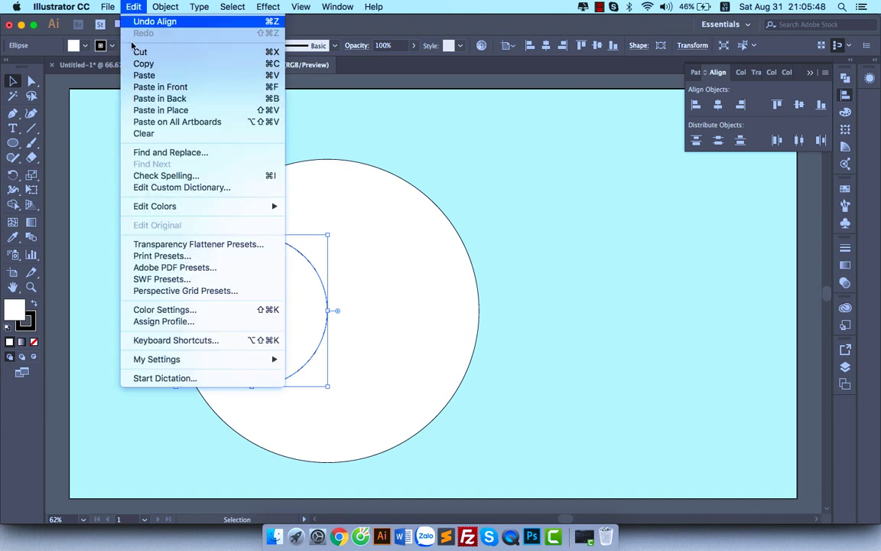
{"action": "left_click", "coordinate": [156, 87]}
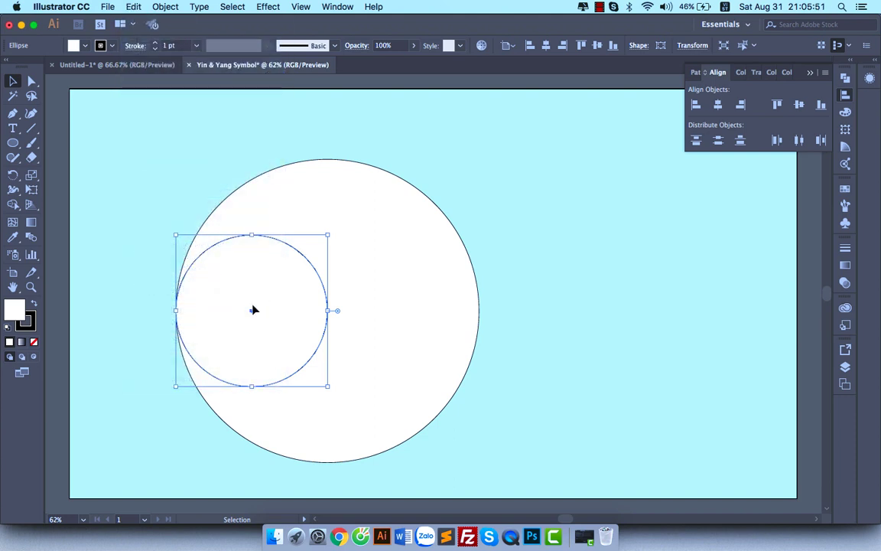
{"action": "mouse_move", "coordinate": [257, 303]}
{"action": "left_mouse_down"}
{"action": "mouse_move", "coordinate": [462, 314]}
{"action": "mouse_move", "coordinate": [406, 326]}
{"action": "left_mouse_up"}
{"action": "left_click", "coordinate": [528, 239]}
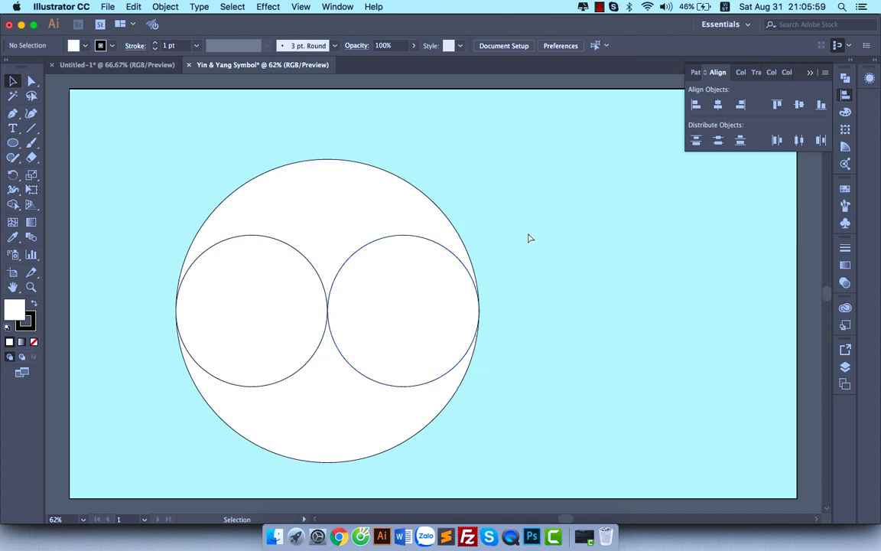
{"action": "key", "text": "super+minus"}
Rotate all three circles 90° so the small circles stack vertically.
{"action": "left_click", "coordinate": [291, 298]}
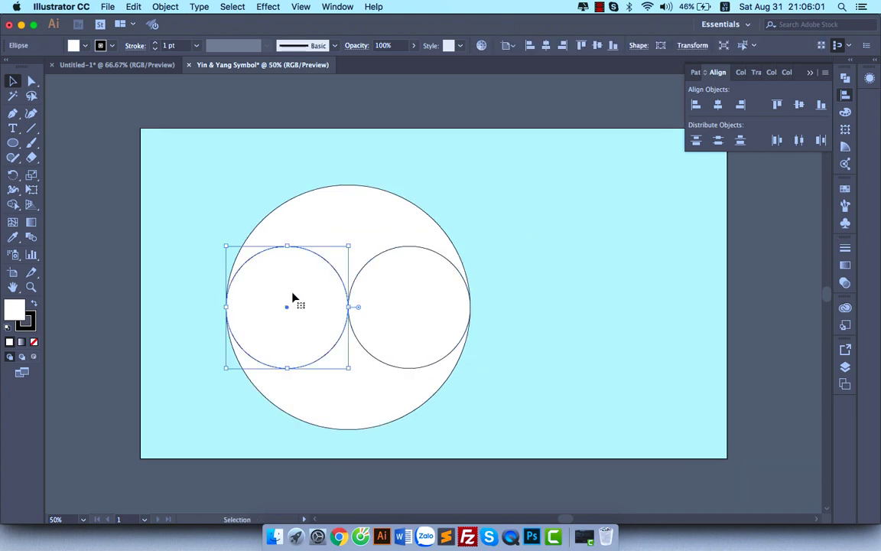
{"action": "left_click", "coordinate": [394, 299]}
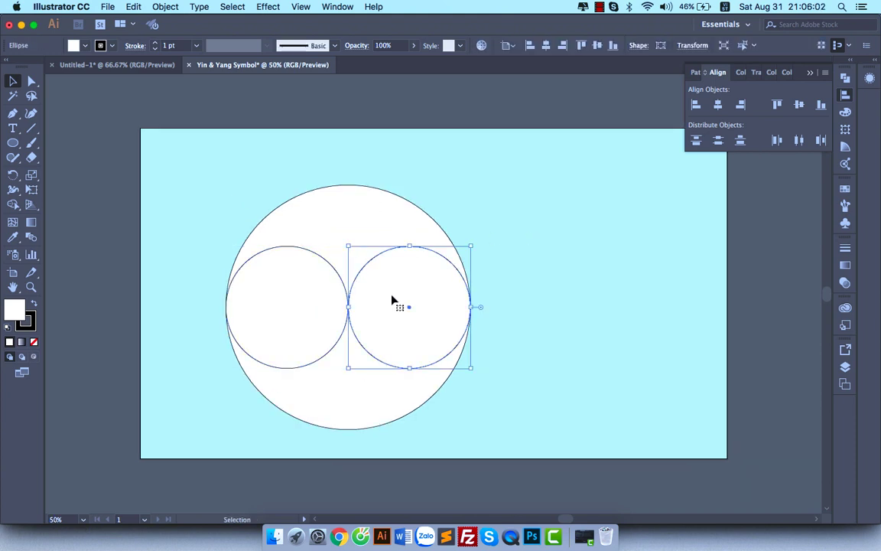
{"action": "left_click", "coordinate": [128, 207]}
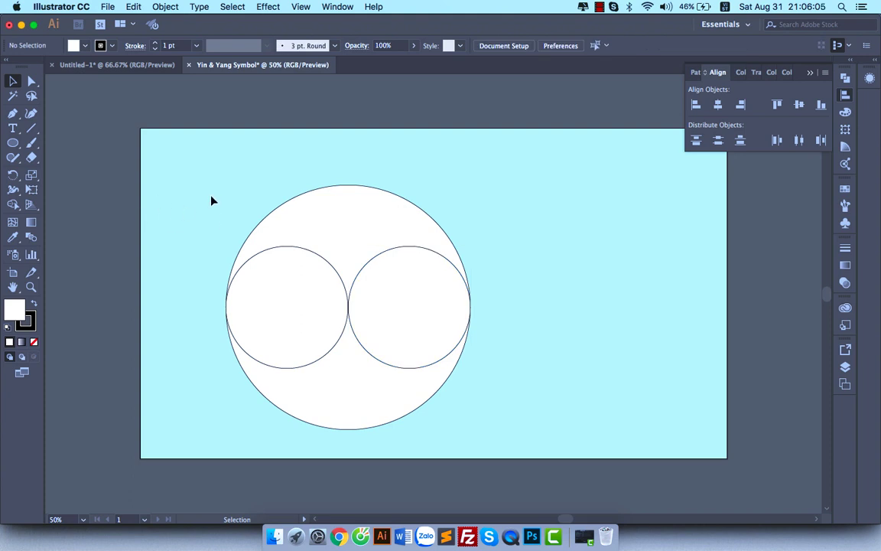
{"action": "left_click_drag", "start_coordinate": [213, 201], "coordinate": [433, 368]}
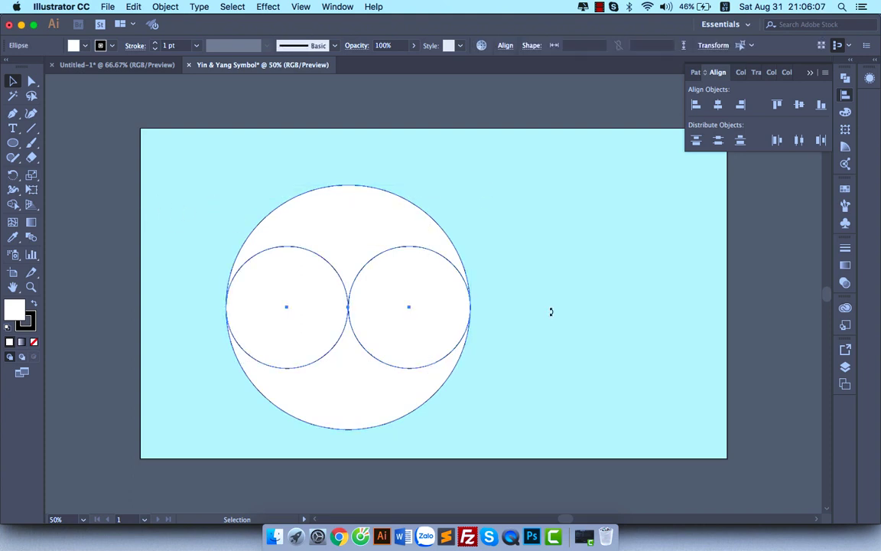
{"action": "left_click_drag", "start_coordinate": [475, 179], "coordinate": [578, 457]}
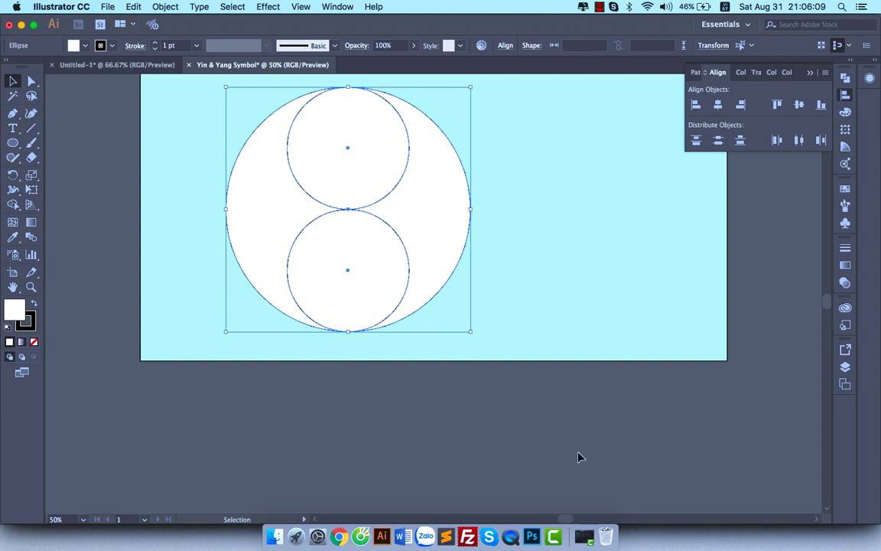
{"action": "left_click", "coordinate": [560, 329]}
{"action": "scroll", "coordinate": [535, 329], "scroll_direction": "up", "scroll_amount": 3}
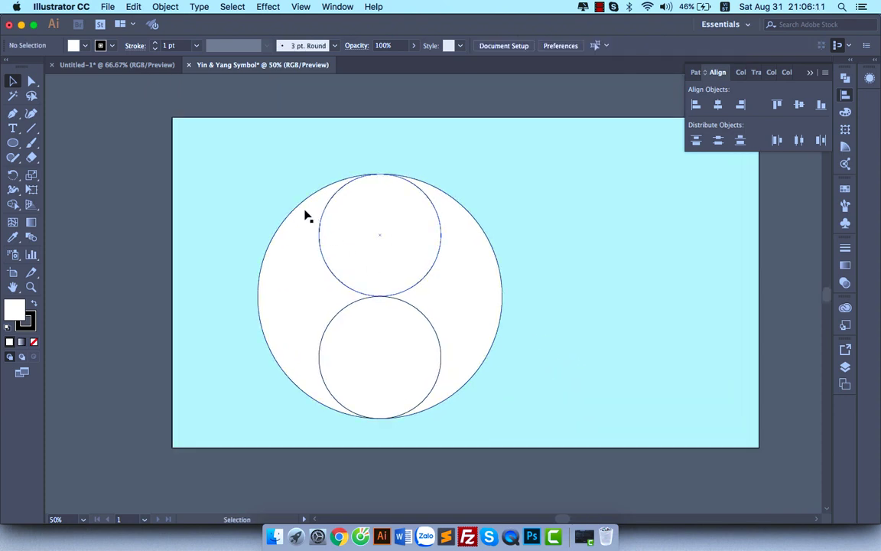
{"action": "key", "text": "super+equal"}
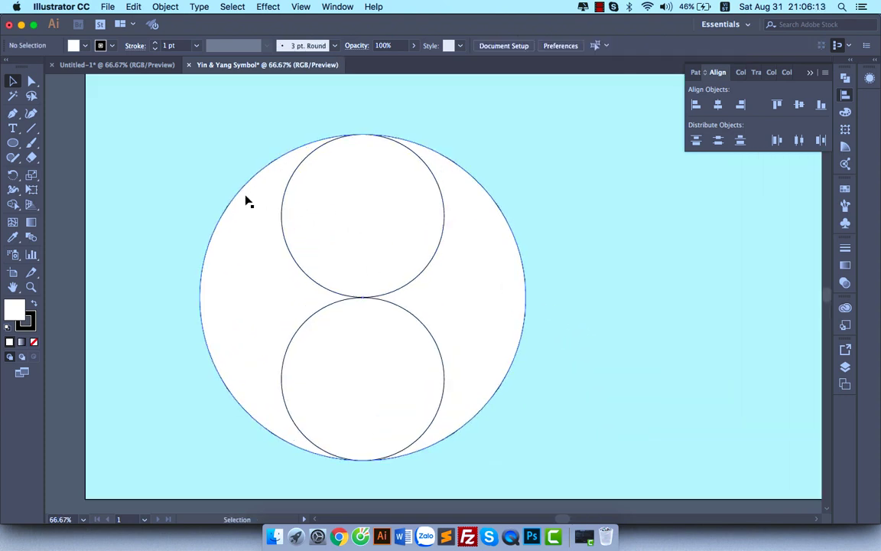
Draw a small circle at the centre of the top inner circle with the Ellipse tool.
{"action": "left_click", "coordinate": [12, 143]}
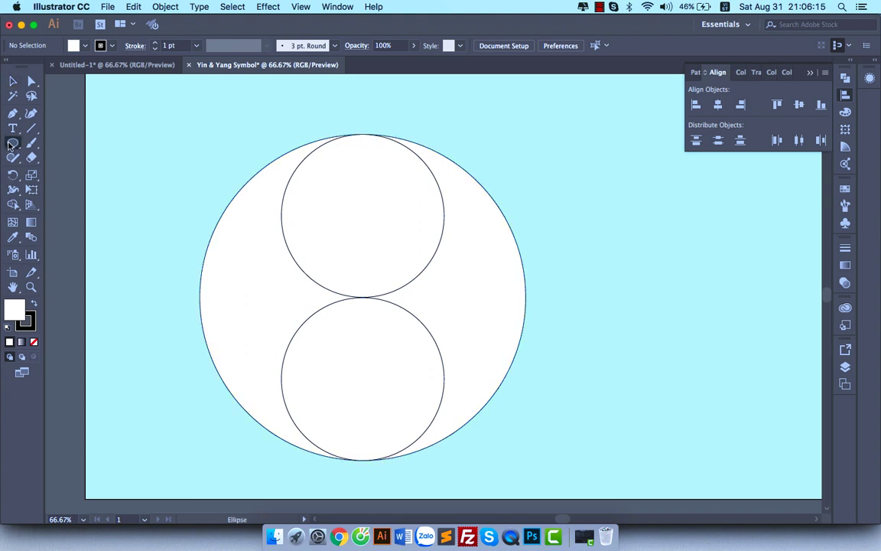
{"action": "left_click_drag", "start_coordinate": [10, 145], "coordinate": [55, 175]}
{"action": "left_click_drag", "start_coordinate": [364, 216], "coordinate": [377, 198]}
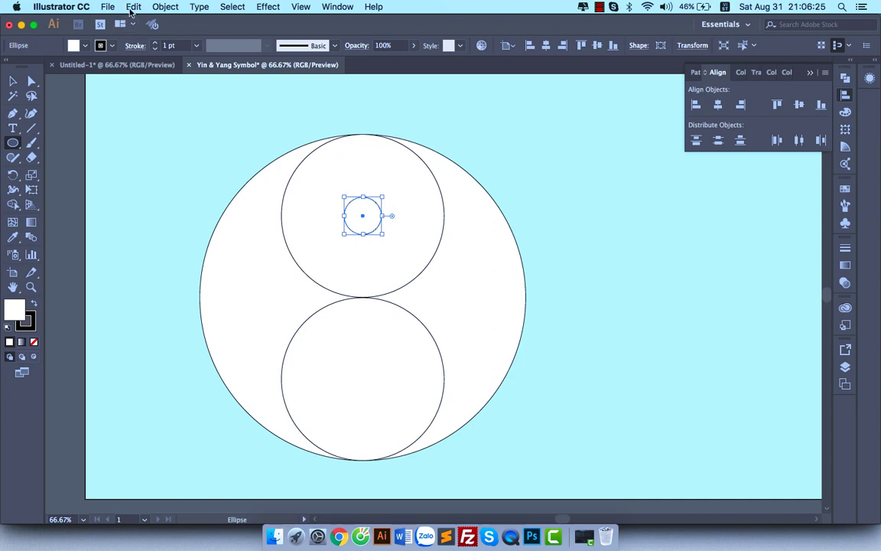
Copy and paste the small circle in front, then move the copy 400 px down to the bottom circle's centre.
{"action": "left_click", "coordinate": [162, 8]}
{"action": "mouse_move", "coordinate": [133, 7]}
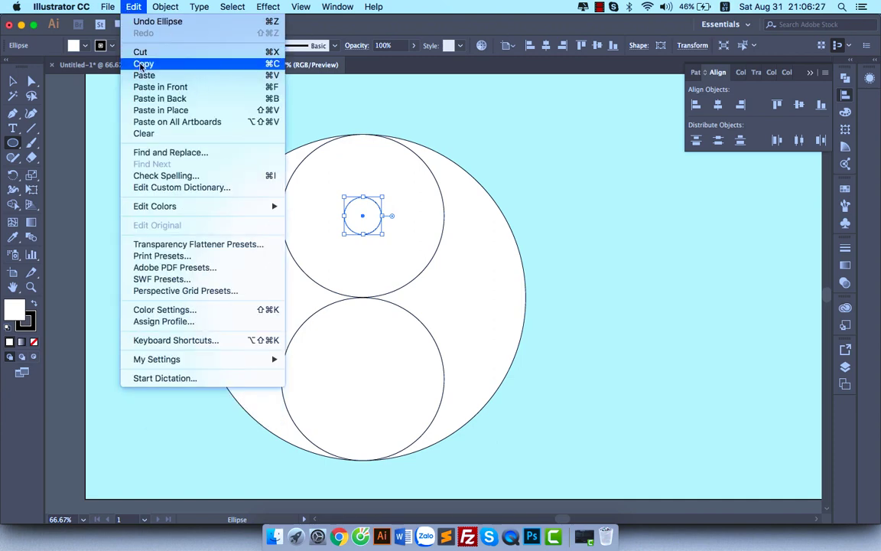
{"action": "left_click", "coordinate": [142, 64]}
{"action": "left_click", "coordinate": [133, 6]}
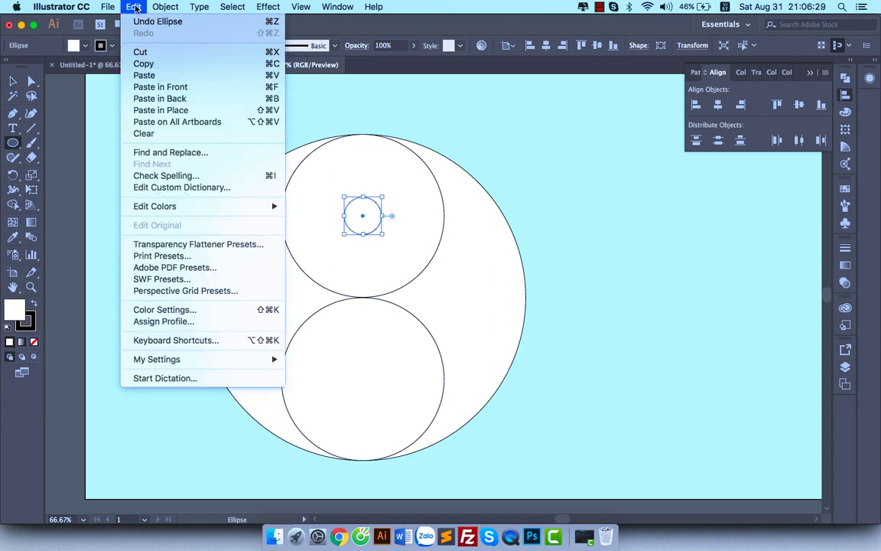
{"action": "left_click", "coordinate": [163, 88]}
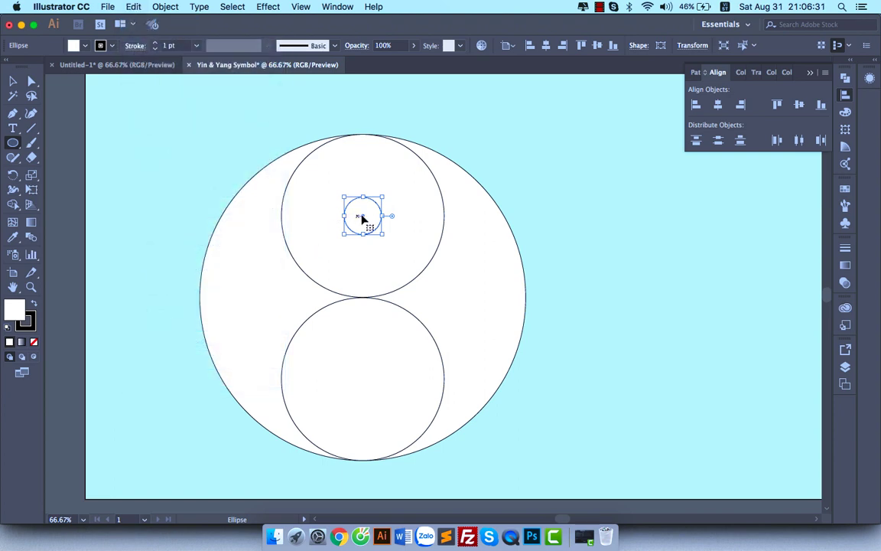
{"action": "key", "text": "v"}
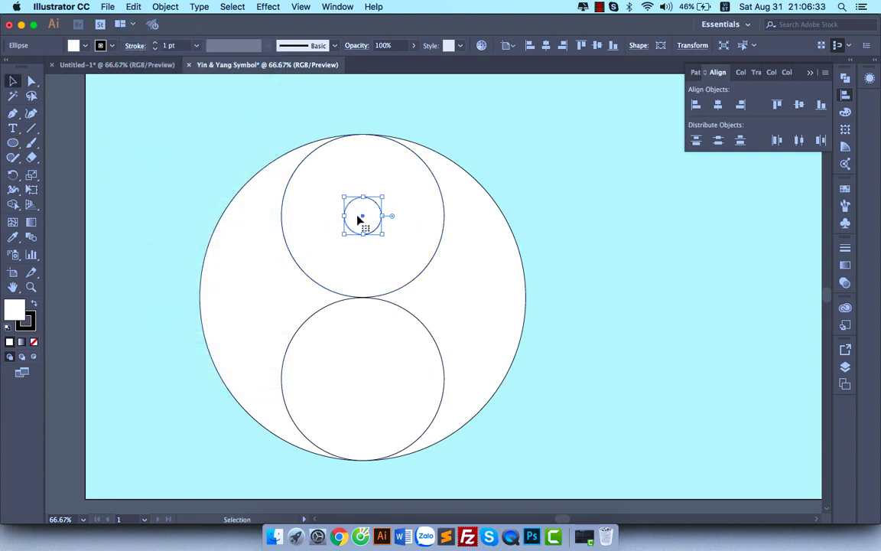
{"action": "mouse_move", "coordinate": [361, 214]}
{"action": "left_mouse_down"}
{"action": "mouse_move", "coordinate": [398, 358]}
{"action": "mouse_move", "coordinate": [385, 382]}
{"action": "mouse_move", "coordinate": [375, 379]}
{"action": "left_mouse_up"}
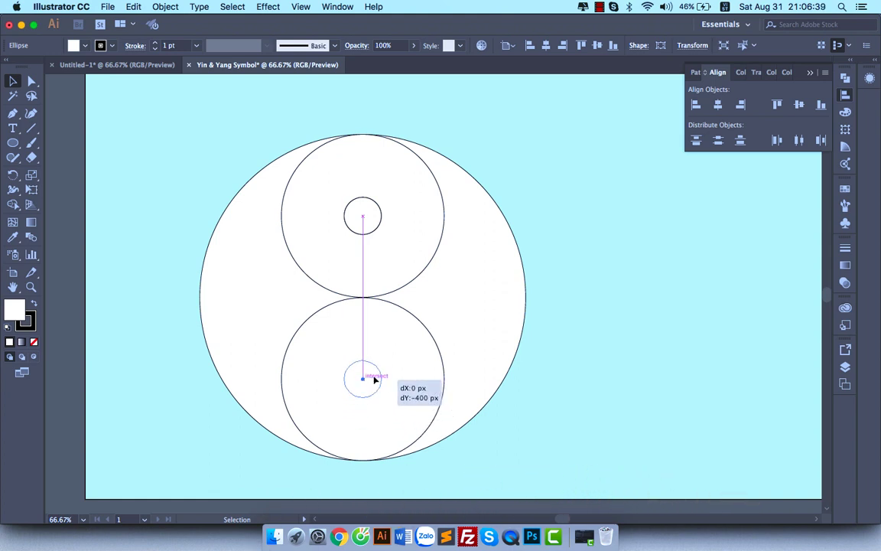
{"action": "left_click_drag", "start_coordinate": [375, 379], "coordinate": [377, 381]}
{"action": "left_click", "coordinate": [561, 403]}
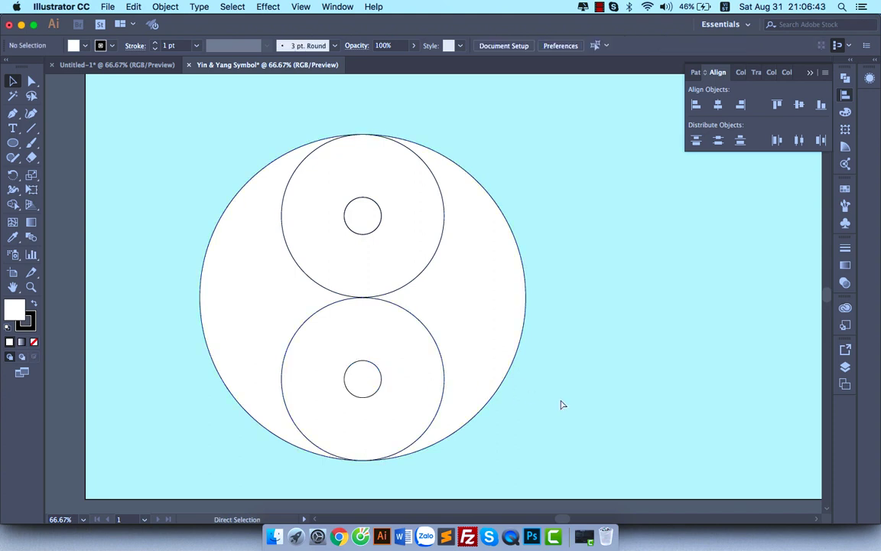
{"action": "key", "text": "super+minus"}
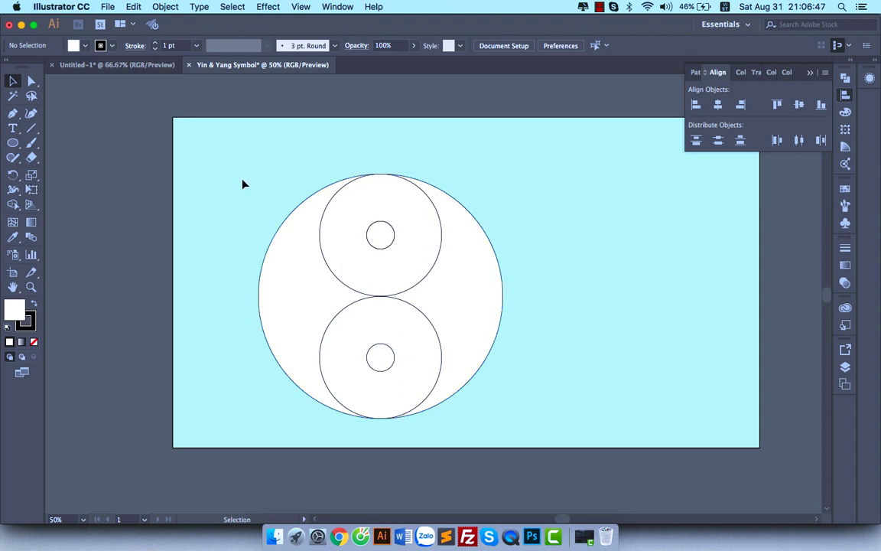
With Shape Builder, merge the top circle with the right side and the left side with the bottom circle.
{"action": "left_click_drag", "start_coordinate": [260, 184], "coordinate": [342, 372]}
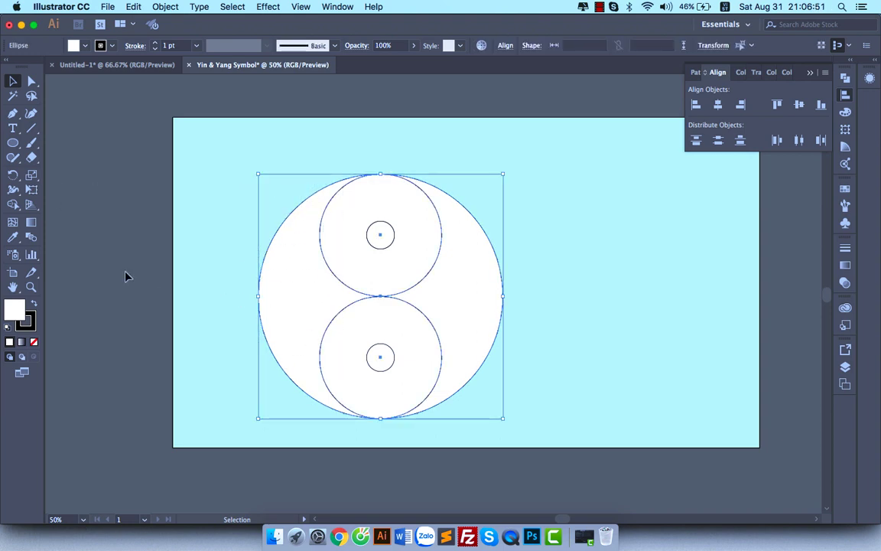
{"action": "left_click", "coordinate": [12, 205]}
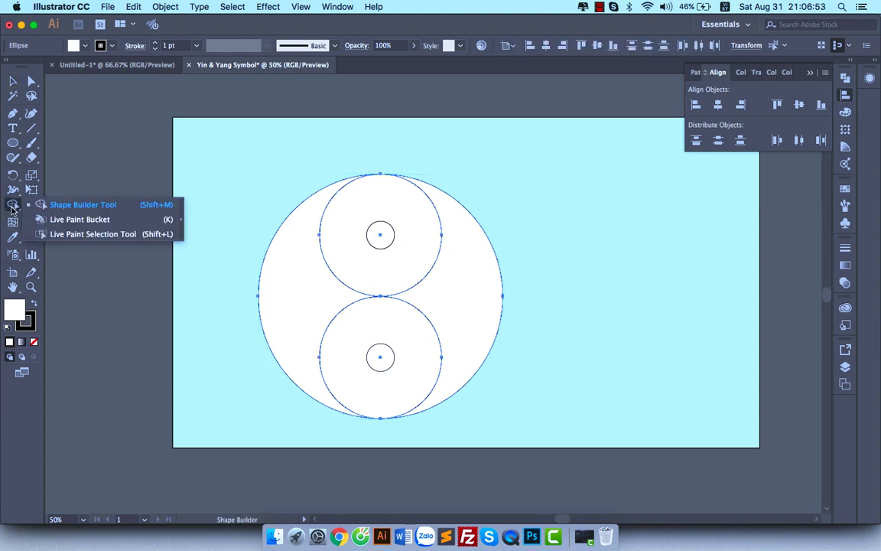
{"action": "left_click", "coordinate": [61, 204]}
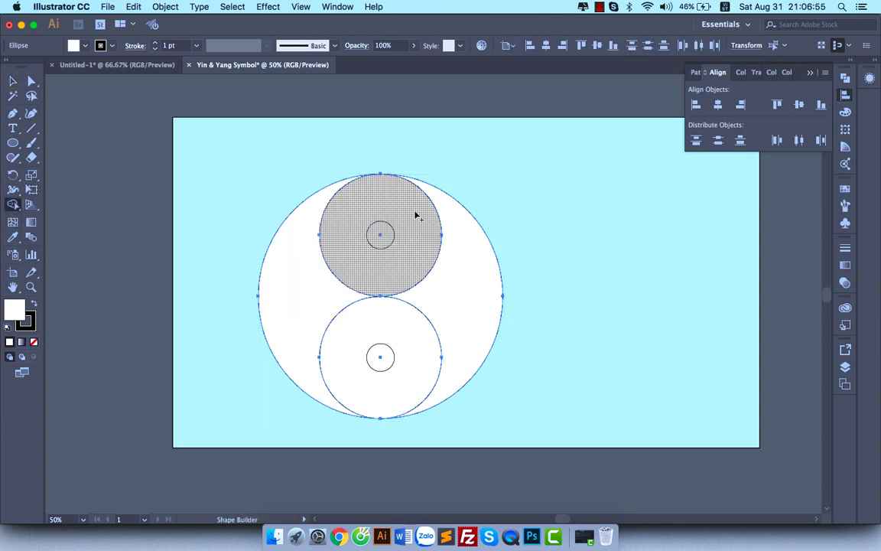
{"action": "left_click_drag", "start_coordinate": [415, 216], "coordinate": [454, 266]}
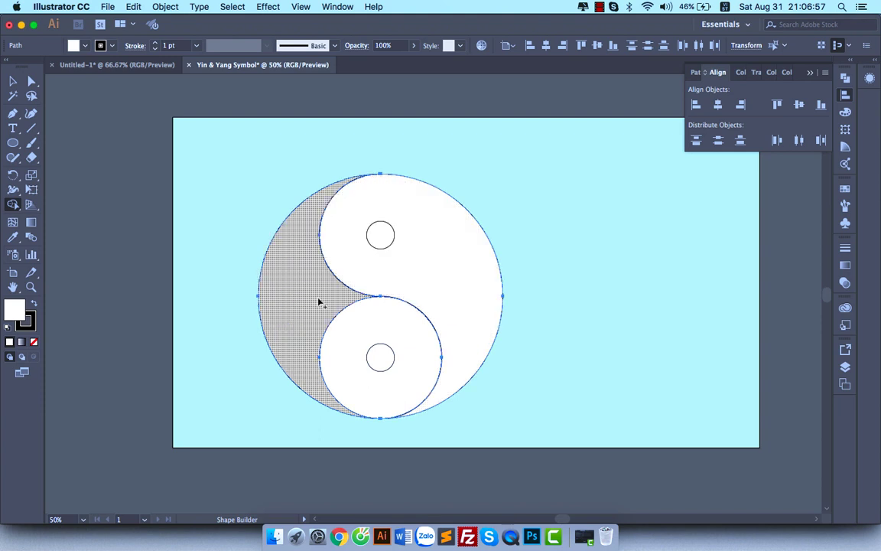
{"action": "left_click_drag", "start_coordinate": [294, 309], "coordinate": [348, 350]}
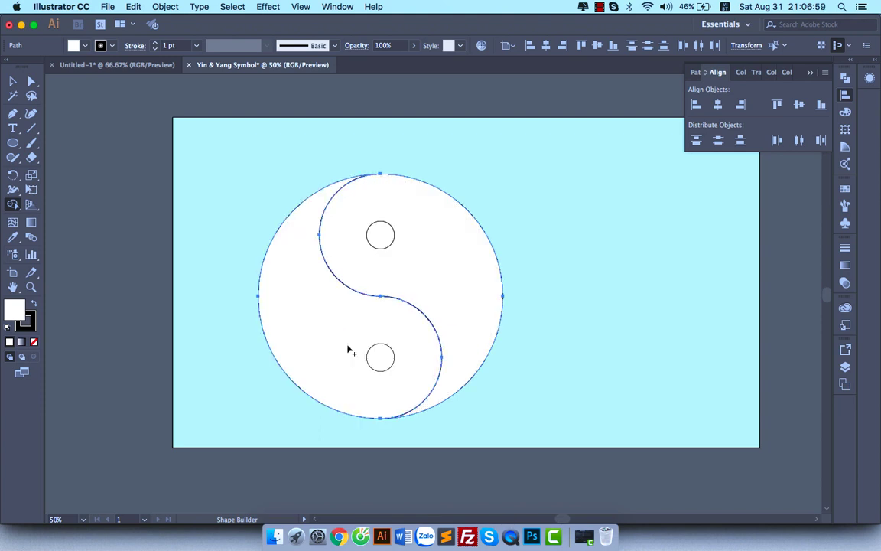
{"action": "left_click", "coordinate": [12, 82]}
Select the left half and view its Fill swatches without changing the colour.
{"action": "left_click", "coordinate": [159, 154]}
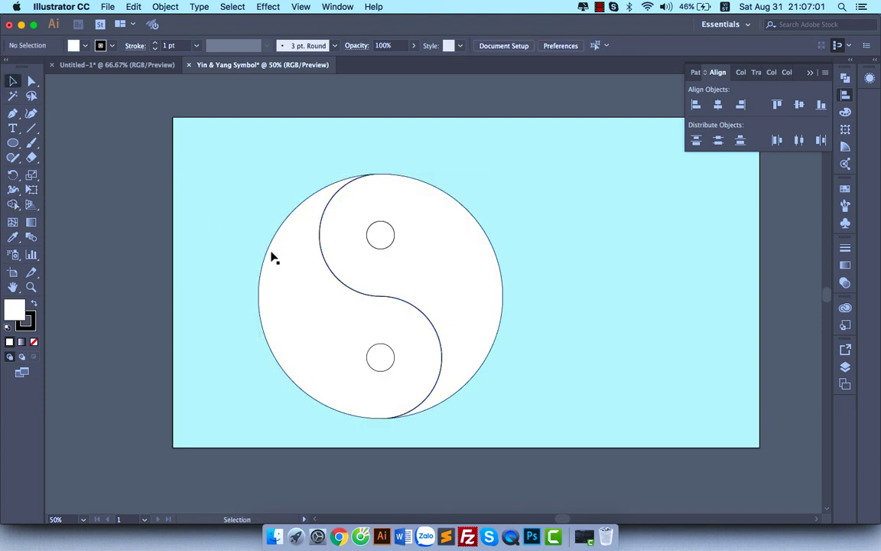
{"action": "left_click", "coordinate": [331, 329]}
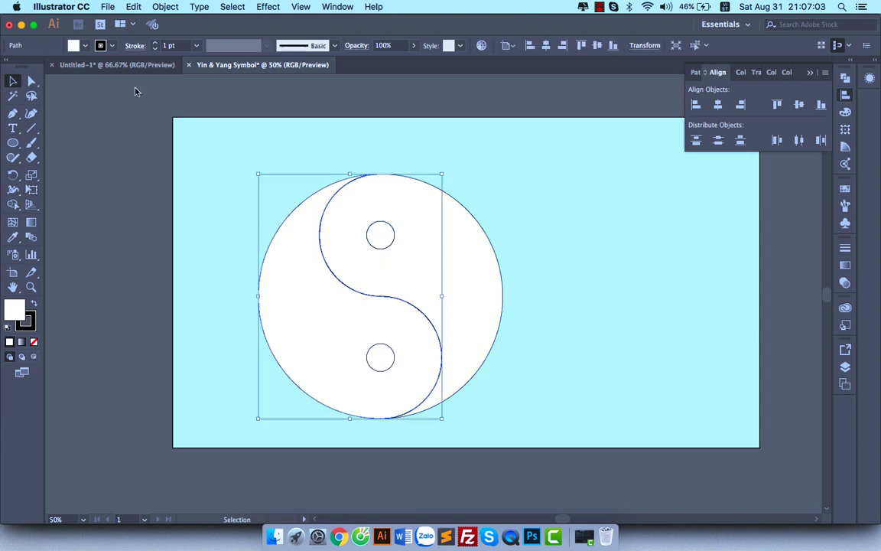
{"action": "left_click", "coordinate": [84, 46]}
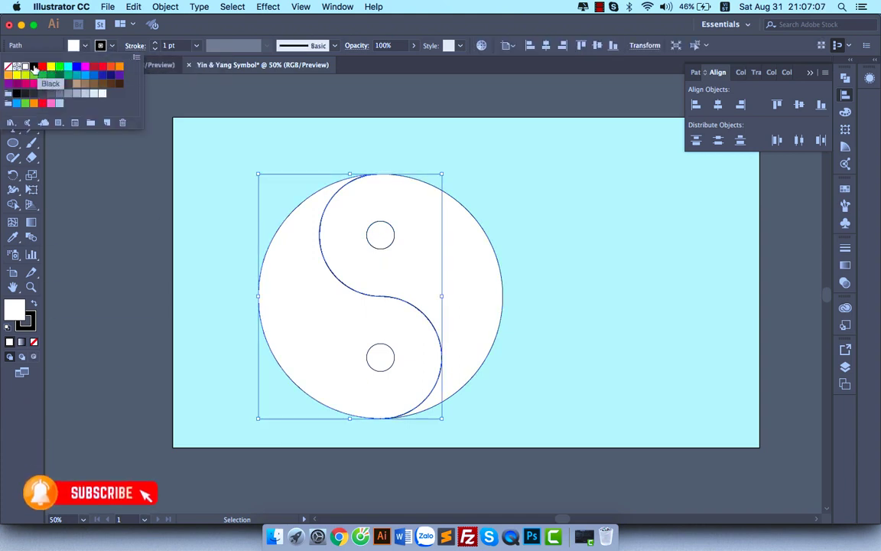
{"action": "left_click", "coordinate": [354, 275]}
Drag the two halves apart to check they are separate, then undo the moves.
{"action": "left_click", "coordinate": [476, 177]}
{"action": "left_click_drag", "start_coordinate": [445, 237], "coordinate": [581, 236]}
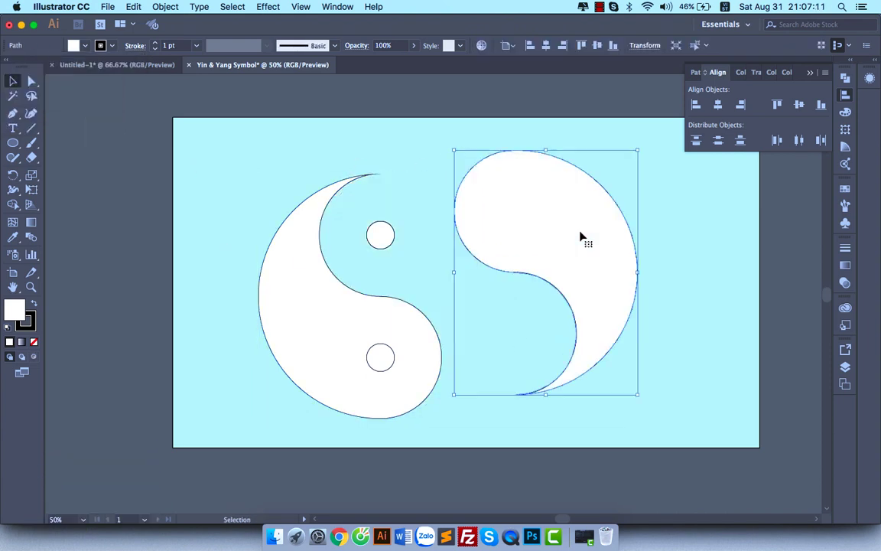
{"action": "key", "text": "super+z"}
{"action": "left_click_drag", "start_coordinate": [350, 325], "coordinate": [233, 358]}
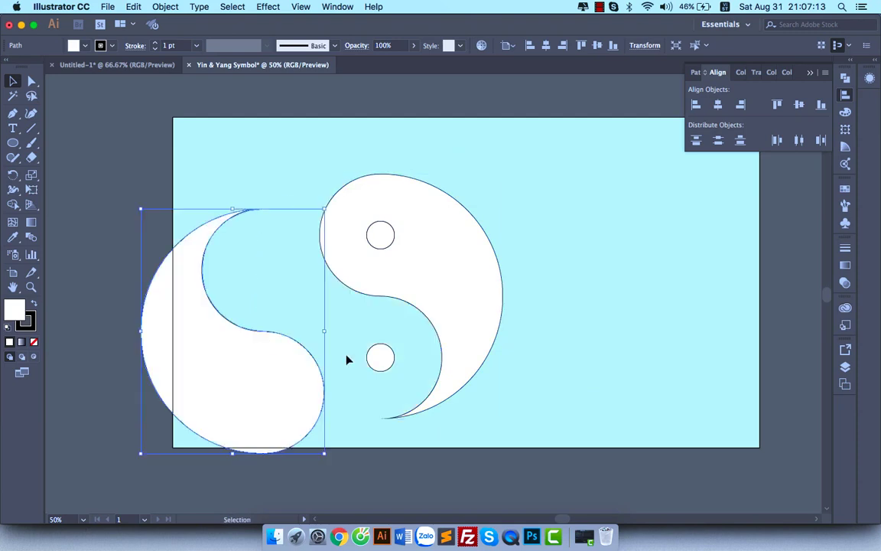
{"action": "left_click_drag", "start_coordinate": [434, 297], "coordinate": [526, 263]}
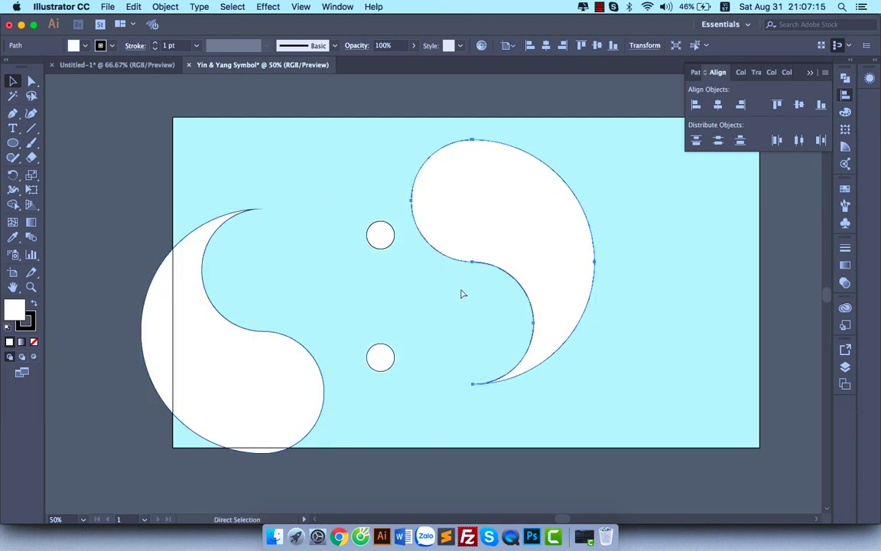
{"action": "key", "text": "super+z"}
{"action": "key", "text": "super+z"}
Fill the right half of the yin-yang with black.
{"action": "left_click", "coordinate": [423, 257]}
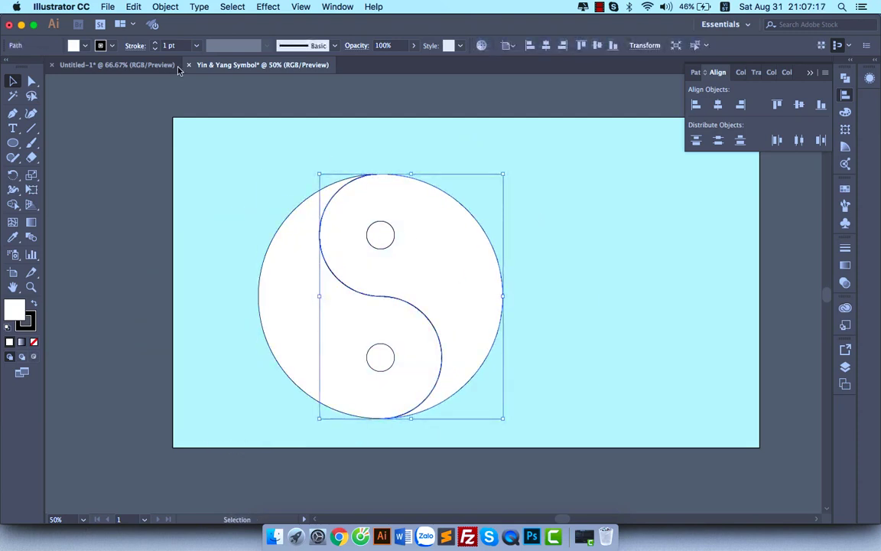
{"action": "left_click", "coordinate": [81, 46]}
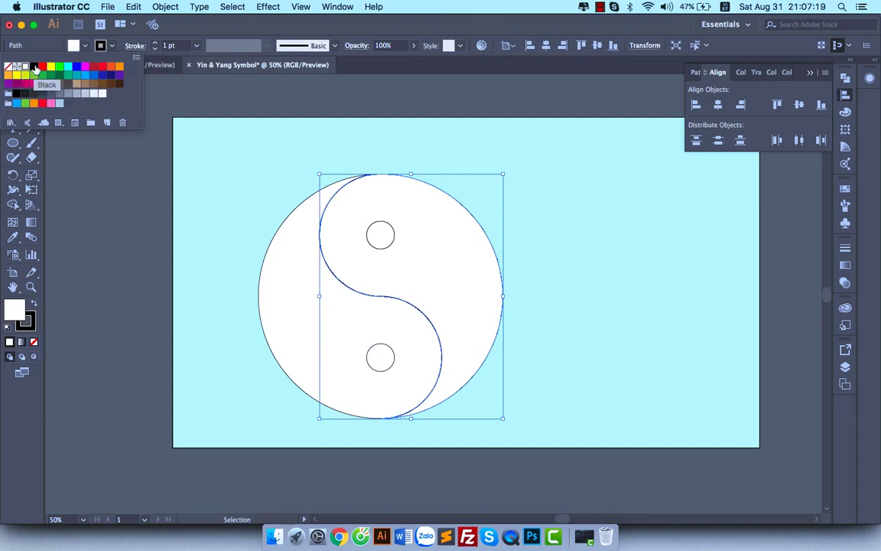
{"action": "left_click", "coordinate": [35, 67]}
{"action": "left_click", "coordinate": [243, 227]}
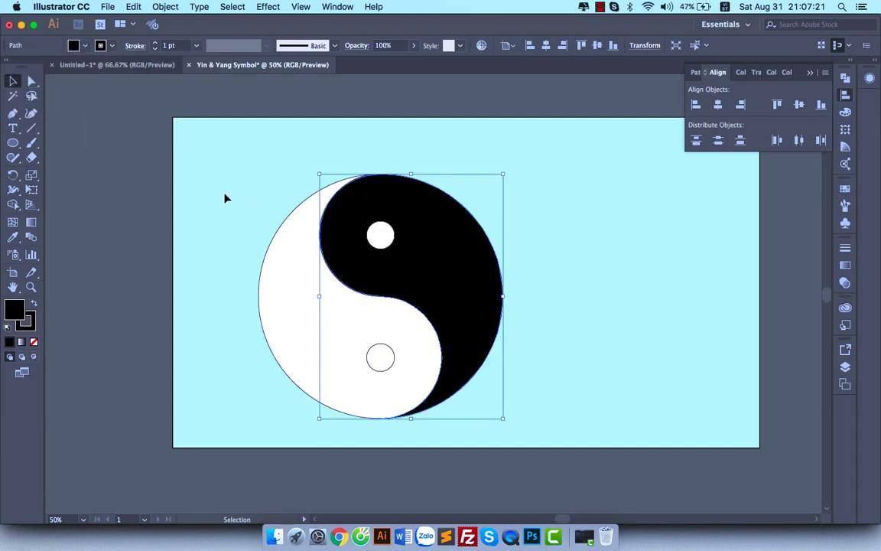
{"action": "left_click", "coordinate": [225, 198]}
Fill the lower small circle with black.
{"action": "left_click", "coordinate": [380, 361]}
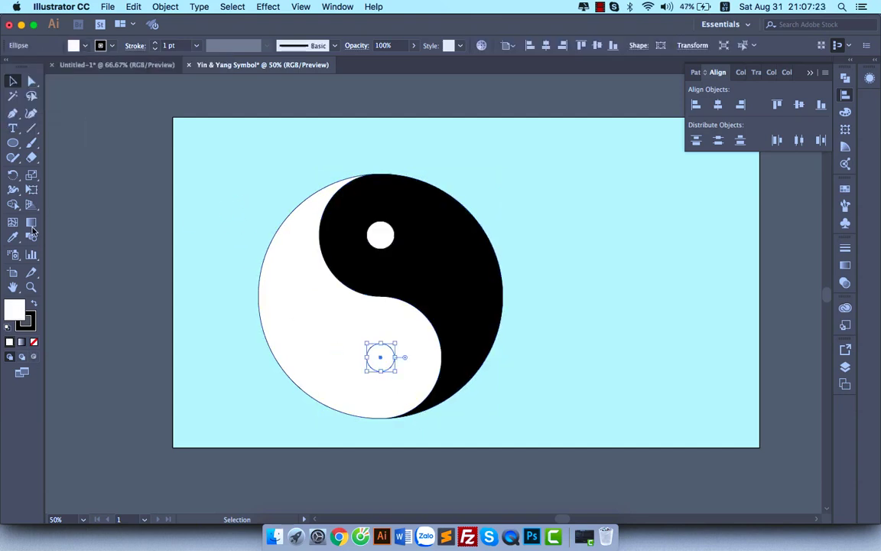
{"action": "left_click", "coordinate": [83, 45]}
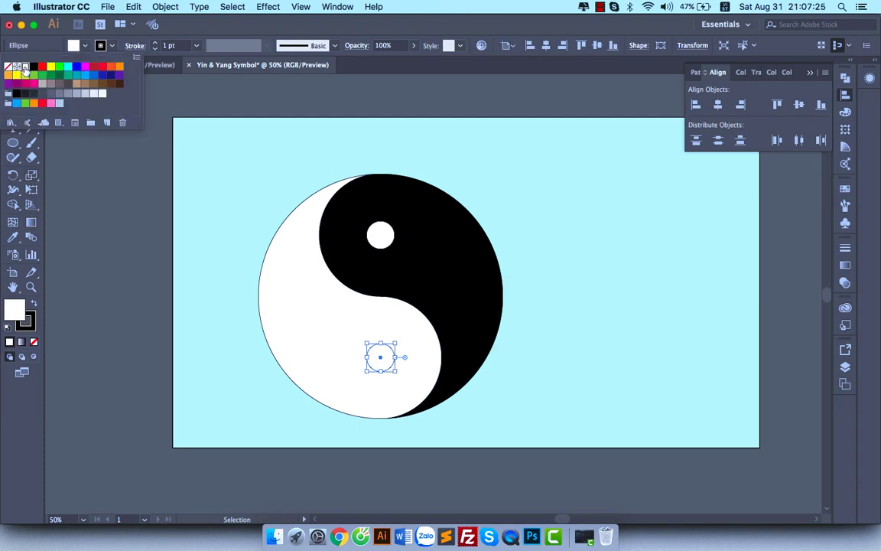
{"action": "left_click", "coordinate": [33, 66]}
{"action": "left_click", "coordinate": [99, 179]}
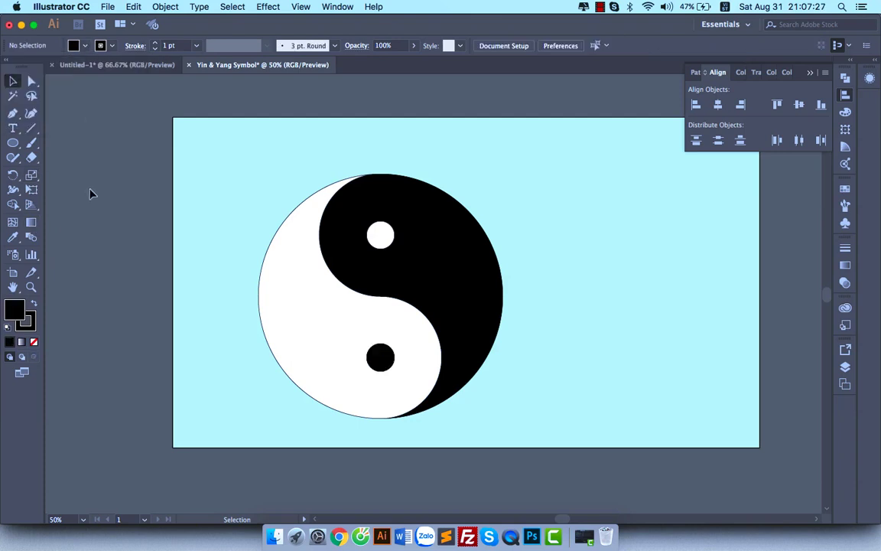
{"action": "key", "text": "ctrl+minus"}
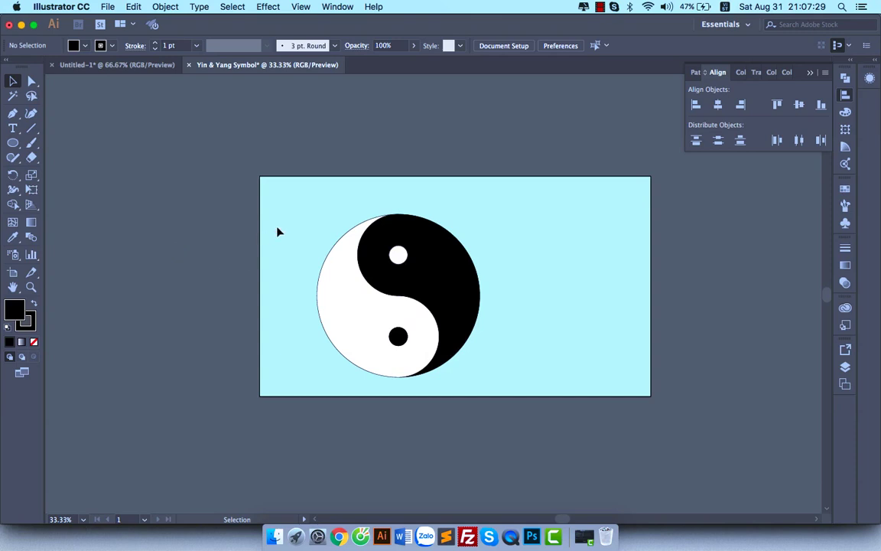
Group all the yin-yang parts together.
{"action": "left_click_drag", "start_coordinate": [287, 222], "coordinate": [476, 386]}
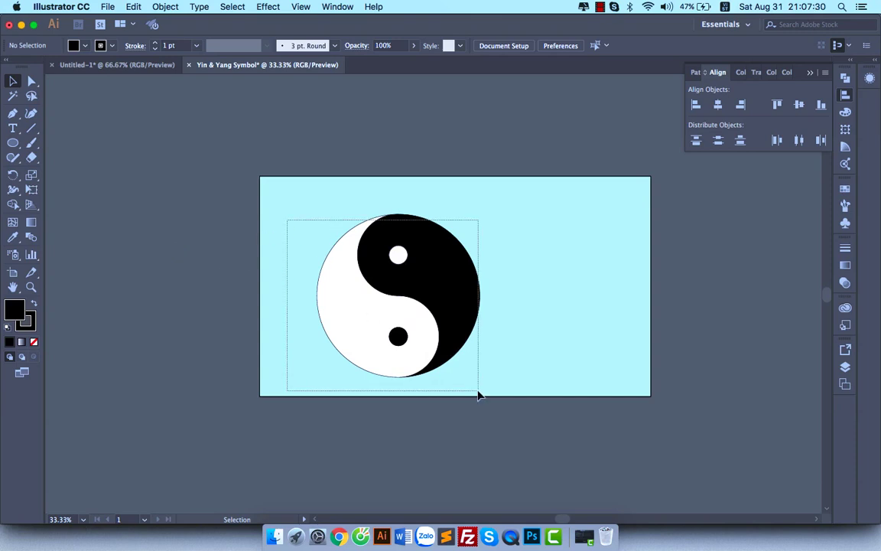
{"action": "right_click", "coordinate": [427, 288]}
{"action": "left_click", "coordinate": [451, 365]}
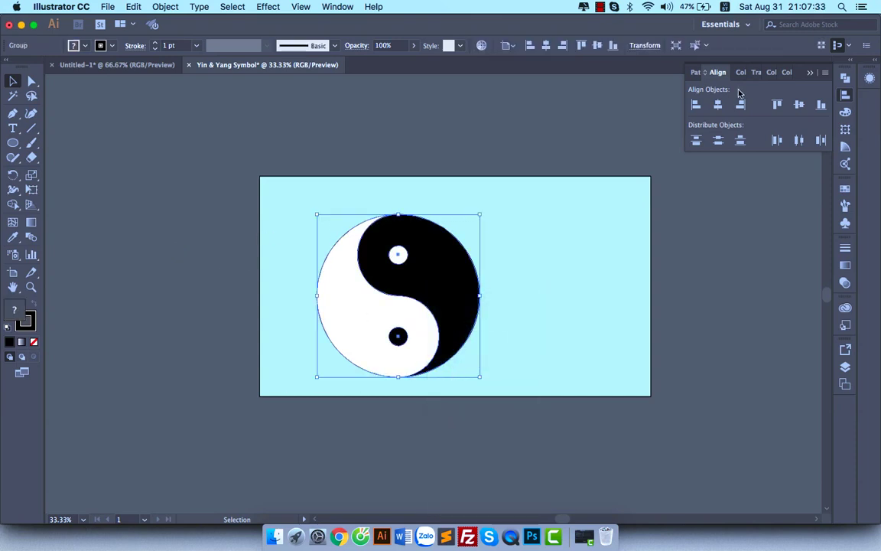
Centre the group horizontally and vertically on the artboard and collapse the Align panel.
{"action": "left_click", "coordinate": [718, 105]}
{"action": "left_click", "coordinate": [799, 106]}
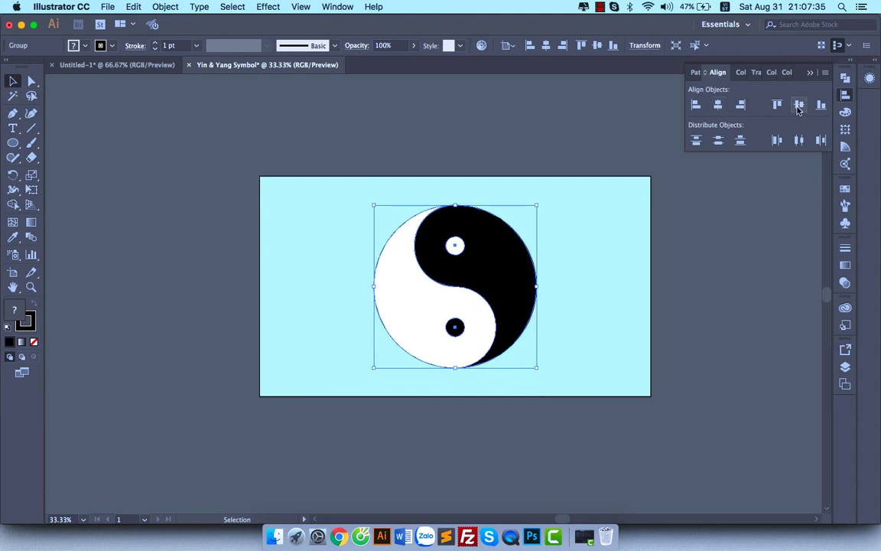
{"action": "left_click", "coordinate": [747, 250]}
{"action": "key", "text": "super+equal"}
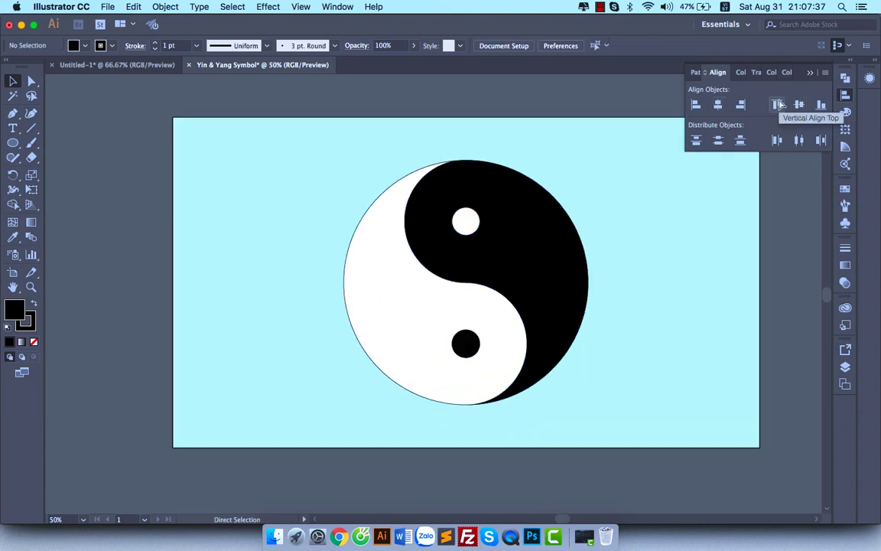
{"action": "key", "text": "super+0"}
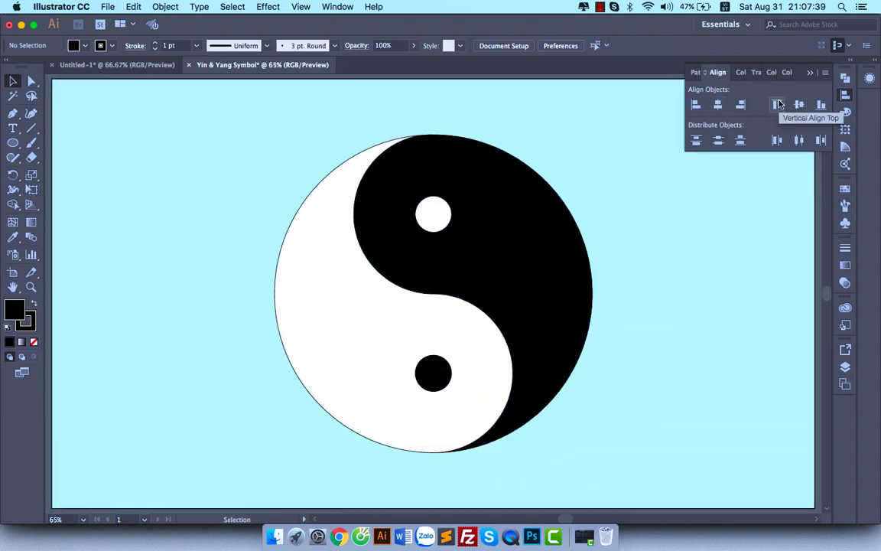
{"action": "left_click", "coordinate": [809, 73]}
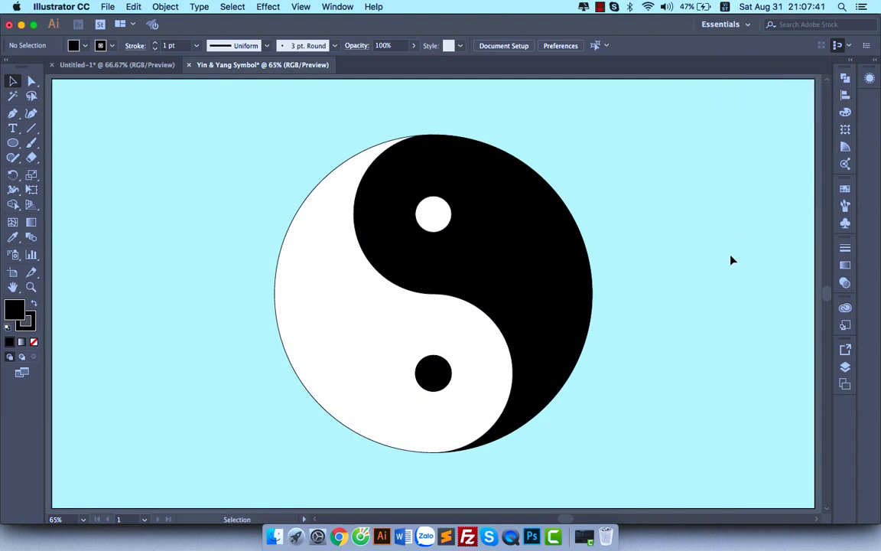
Ungroup the yin-yang parts.
{"action": "left_click", "coordinate": [306, 225]}
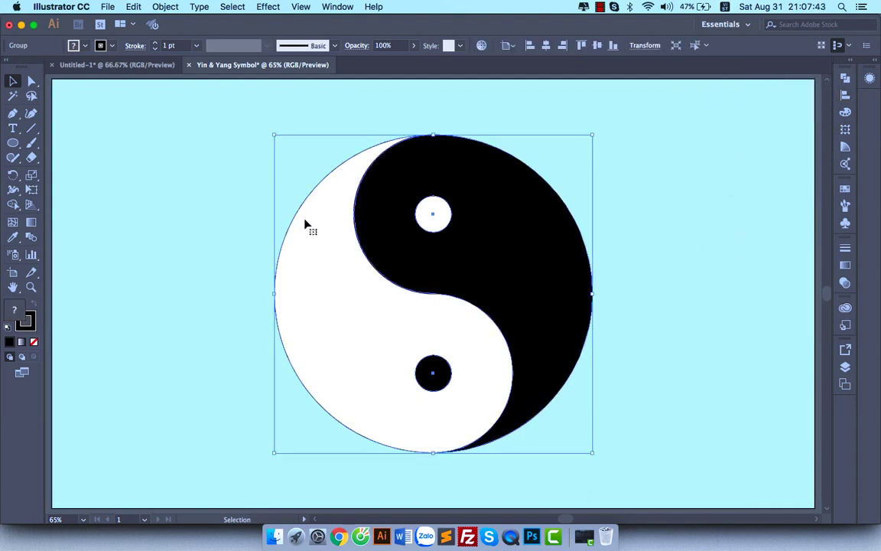
{"action": "right_click", "coordinate": [384, 189]}
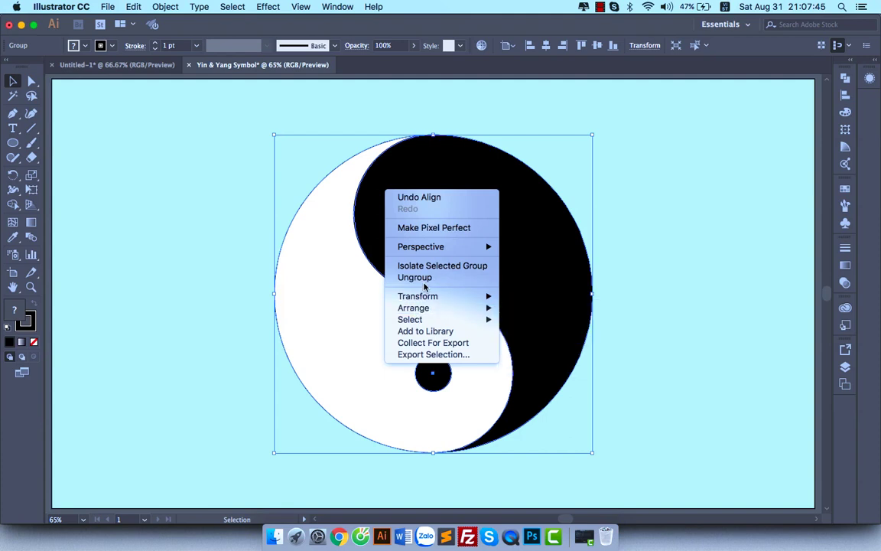
{"action": "left_click", "coordinate": [425, 278]}
{"action": "left_click", "coordinate": [237, 200]}
Set the black shape's stroke to None.
{"action": "left_click", "coordinate": [378, 230]}
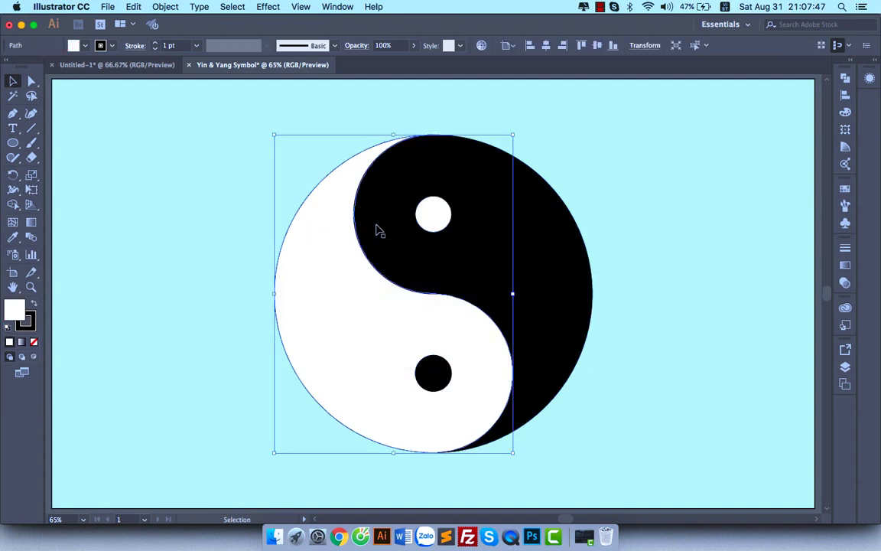
{"action": "left_click", "coordinate": [102, 45]}
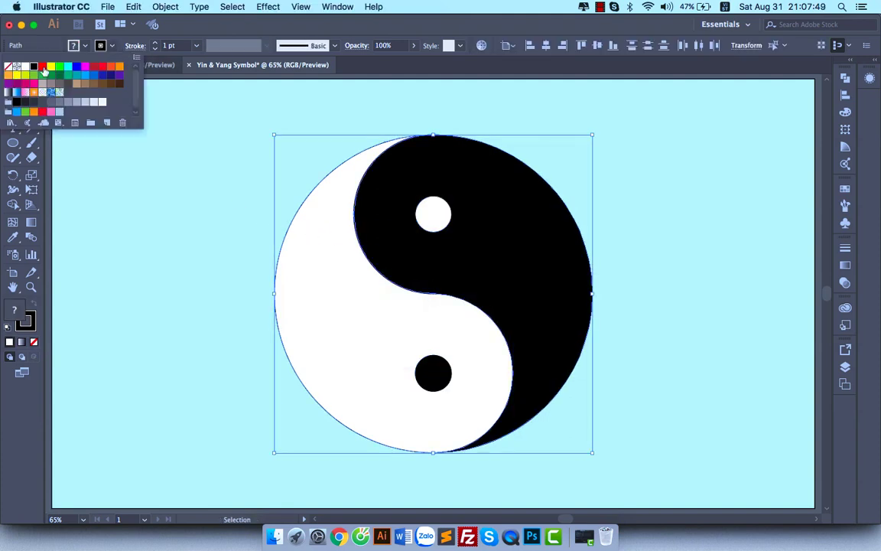
{"action": "left_click", "coordinate": [8, 67]}
{"action": "left_click", "coordinate": [197, 167]}
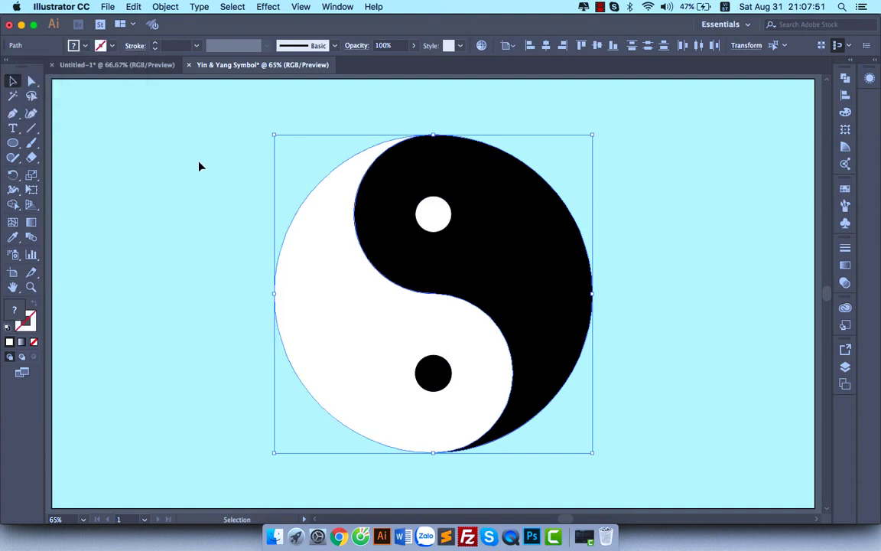
{"action": "key", "text": "super+minus"}
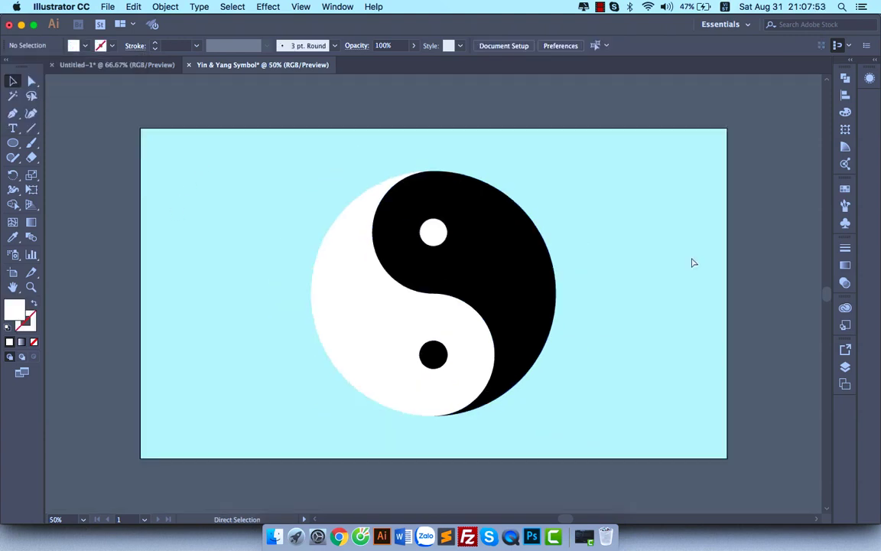
{"action": "key", "text": "super+equal"}
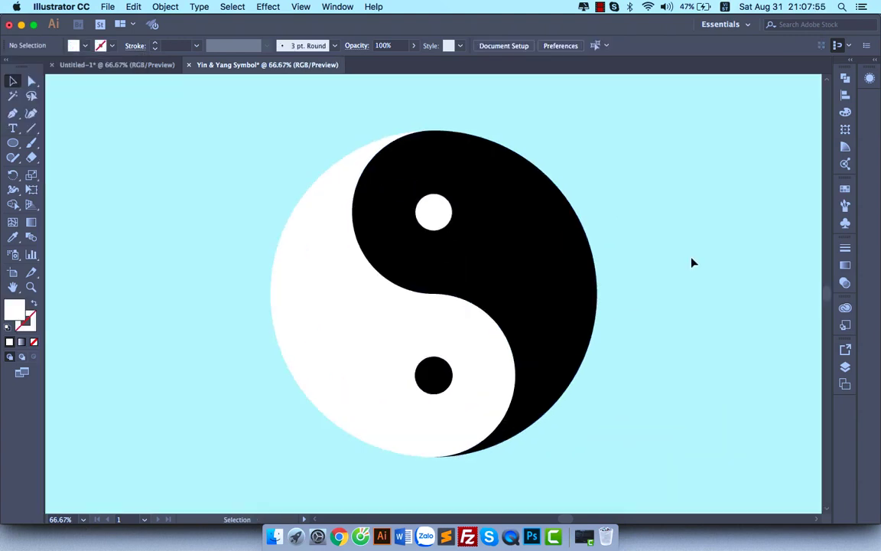
Give the white half a black stroke.
{"action": "left_click", "coordinate": [321, 250]}
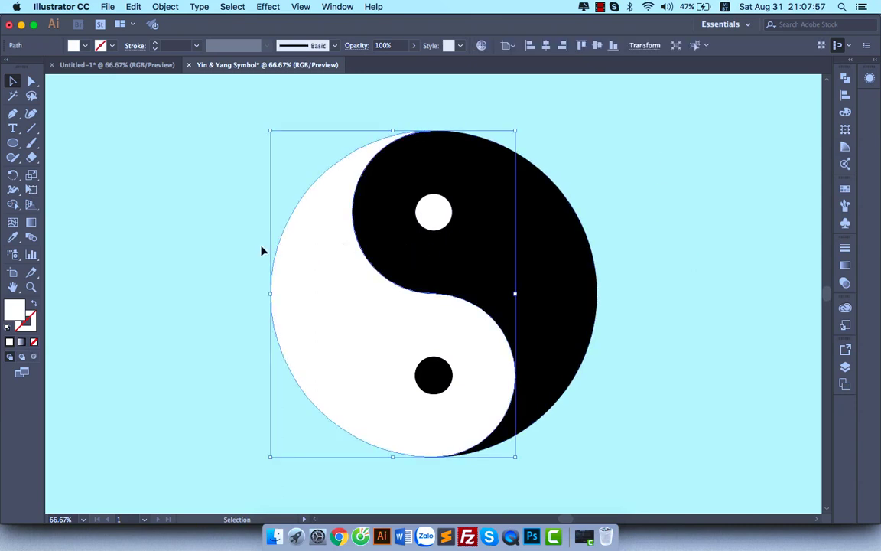
{"action": "left_click", "coordinate": [114, 48]}
{"action": "left_click", "coordinate": [34, 67]}
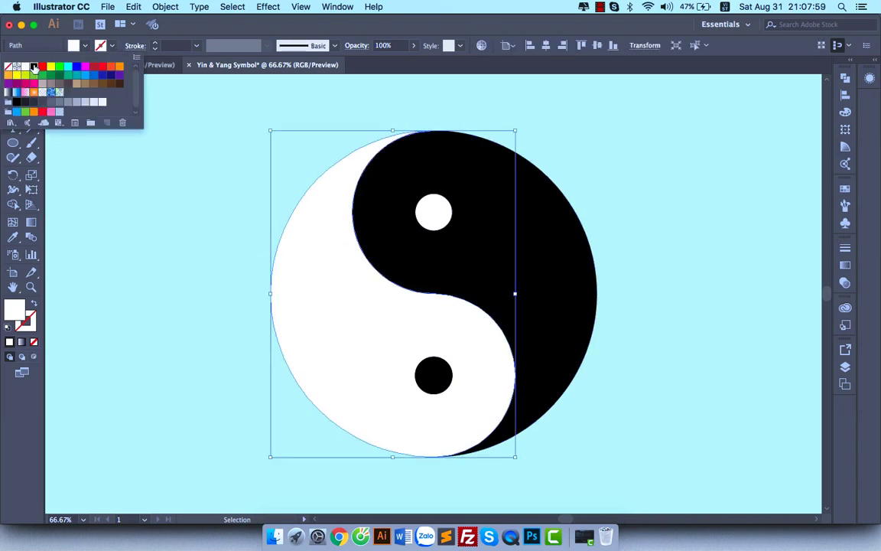
{"action": "left_click", "coordinate": [169, 177]}
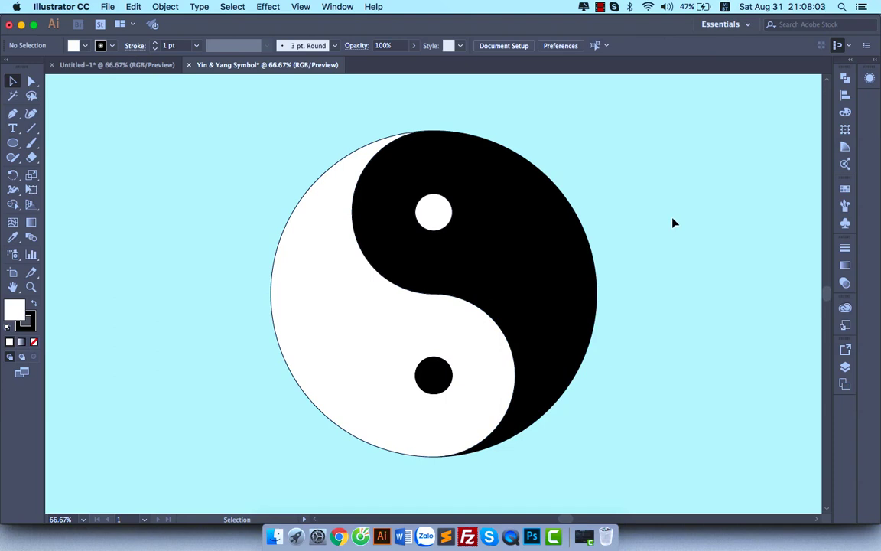
{"action": "left_click", "coordinate": [598, 7]}
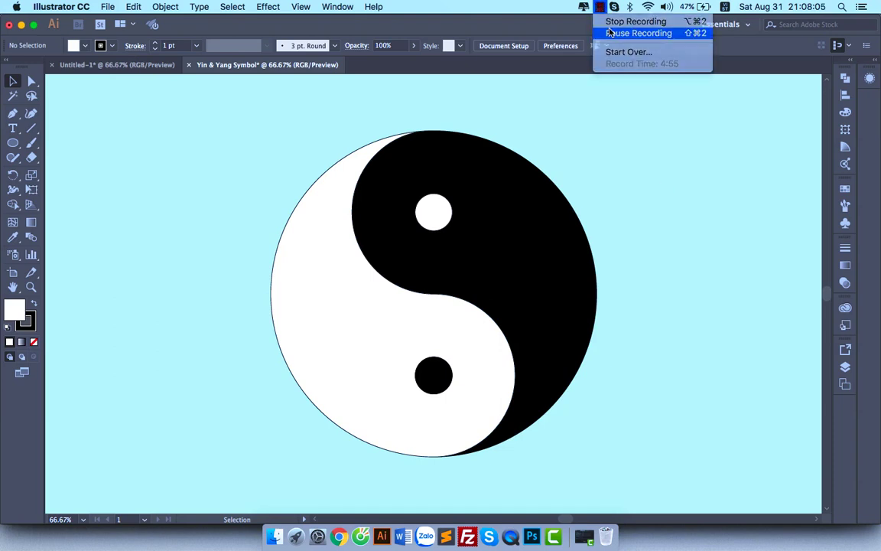
{"action": "left_click", "coordinate": [627, 30]}
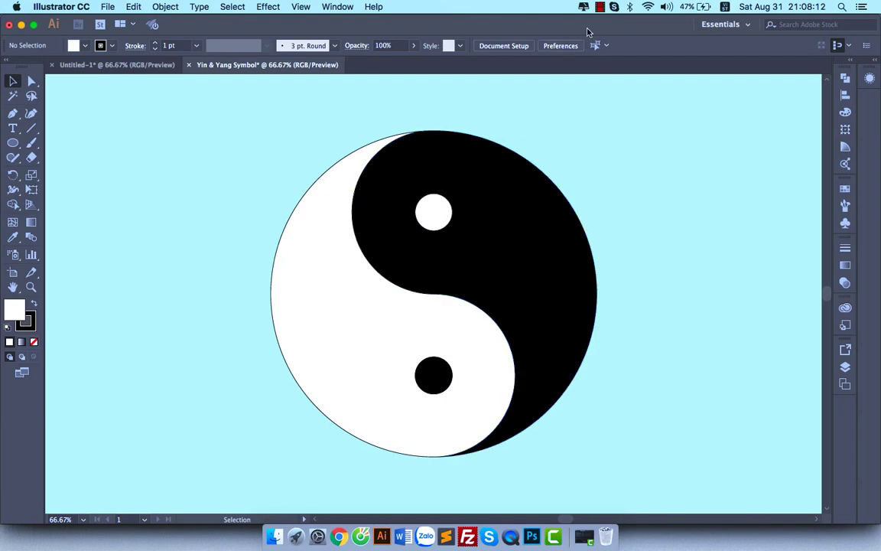
{"action": "left_click", "coordinate": [601, 7]}
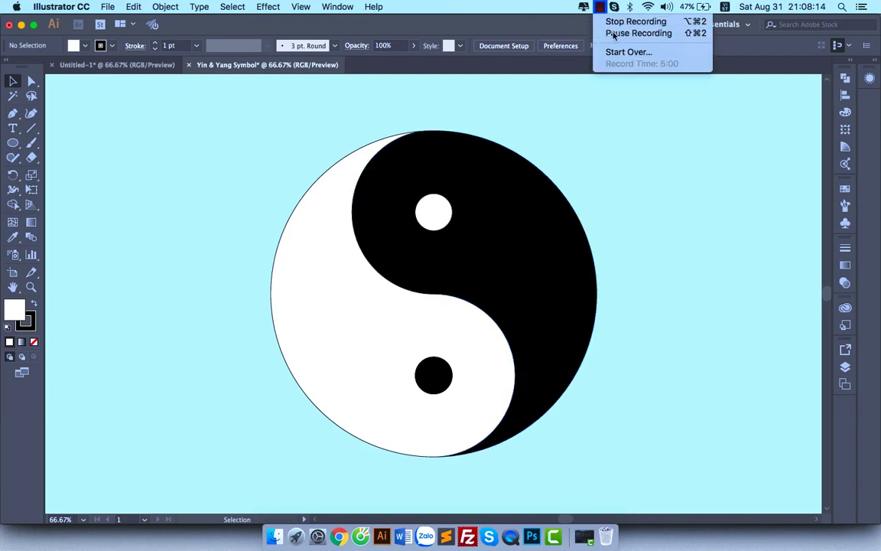